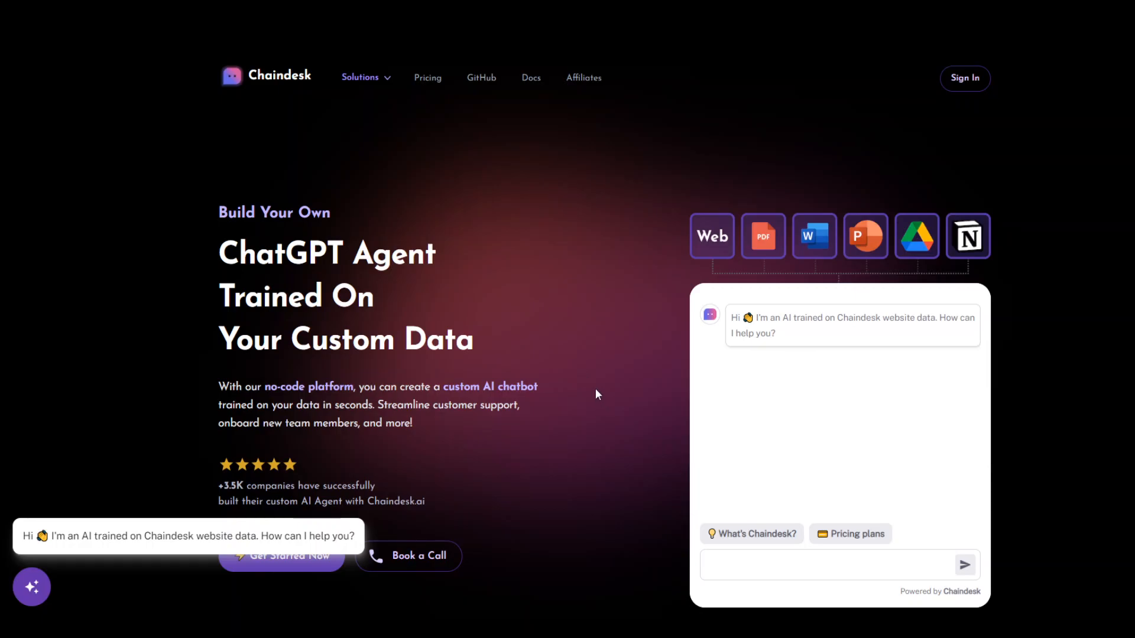
Step: Look through the Chaindesk homepage sections on data sources, customer support, the no-code platform and the ChatGPT plugin
scroll(594, 389, "down", 10)
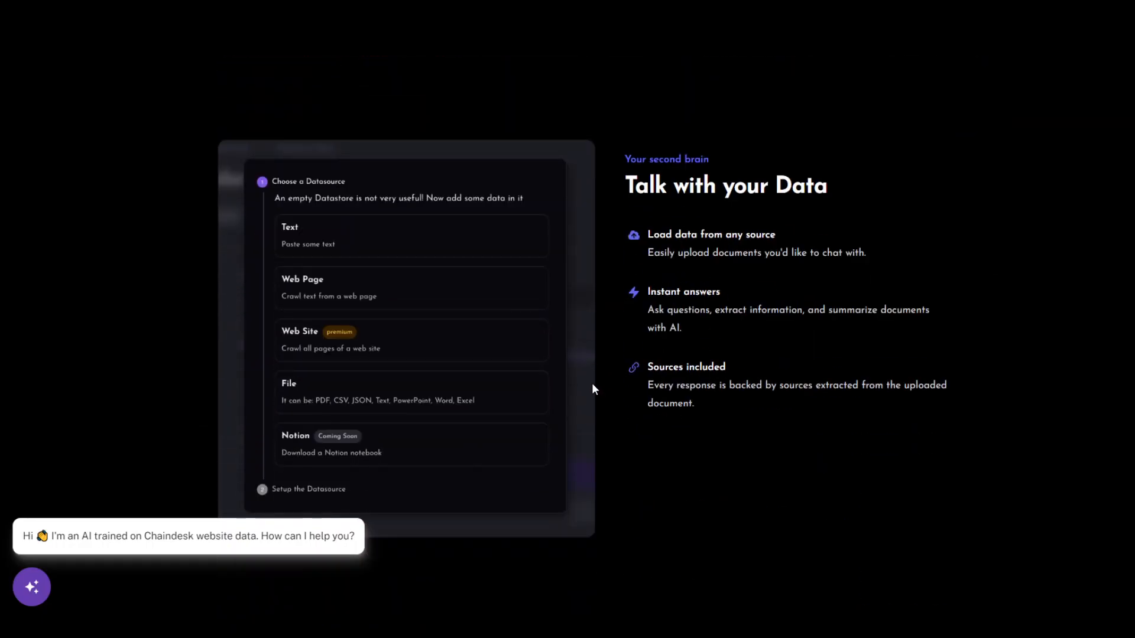
scroll(473, 373, "down", 2)
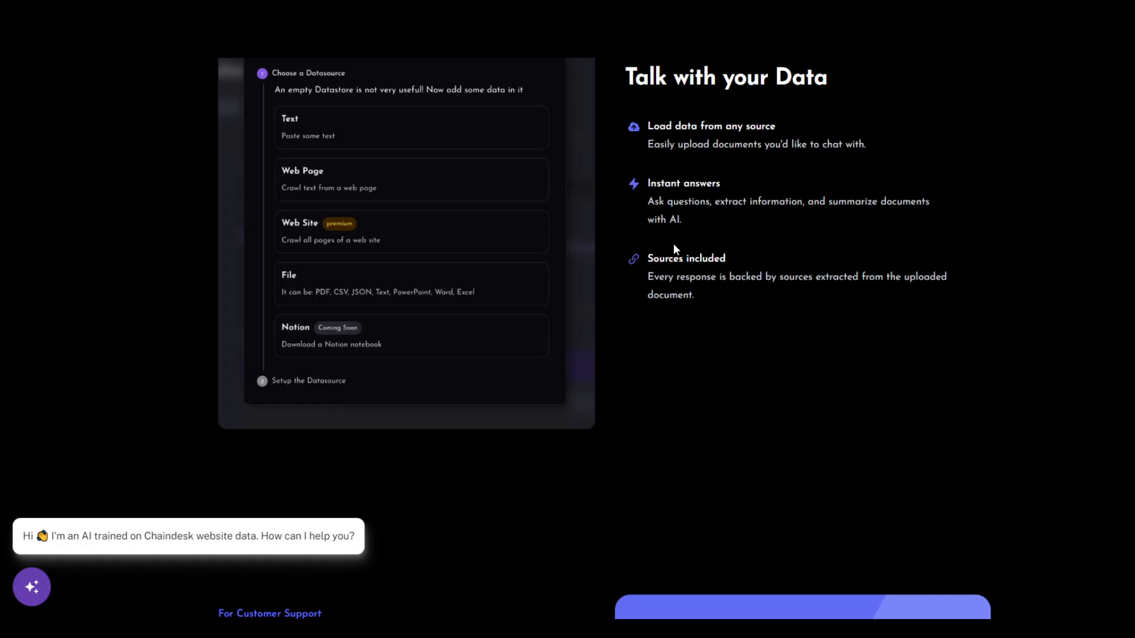
scroll(774, 327, "down", 9)
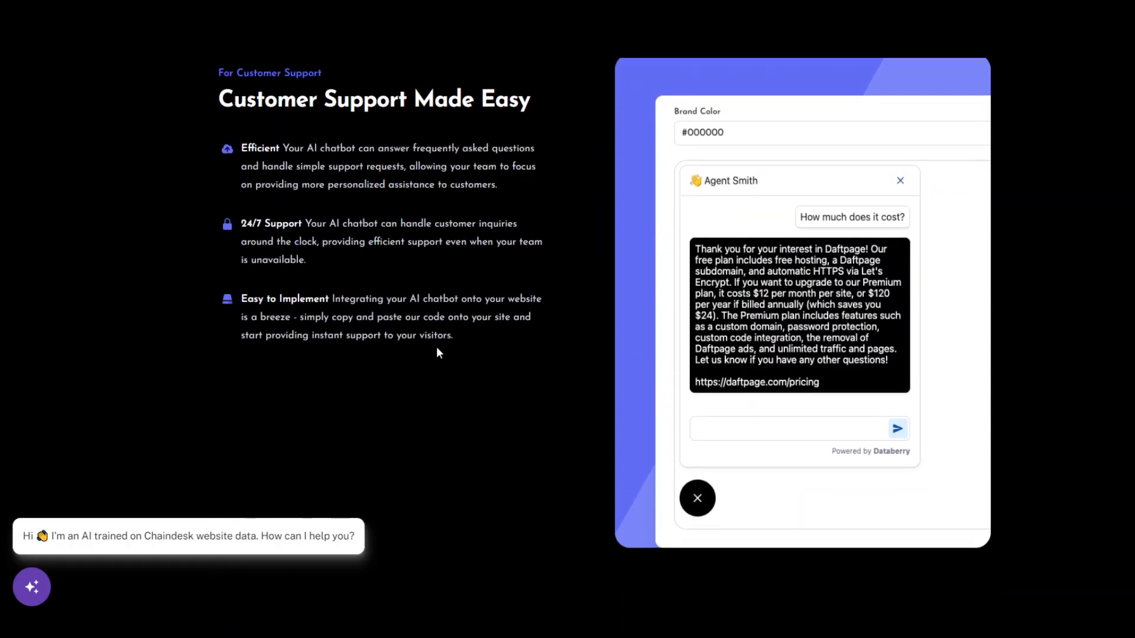
scroll(430, 340, "down", 10)
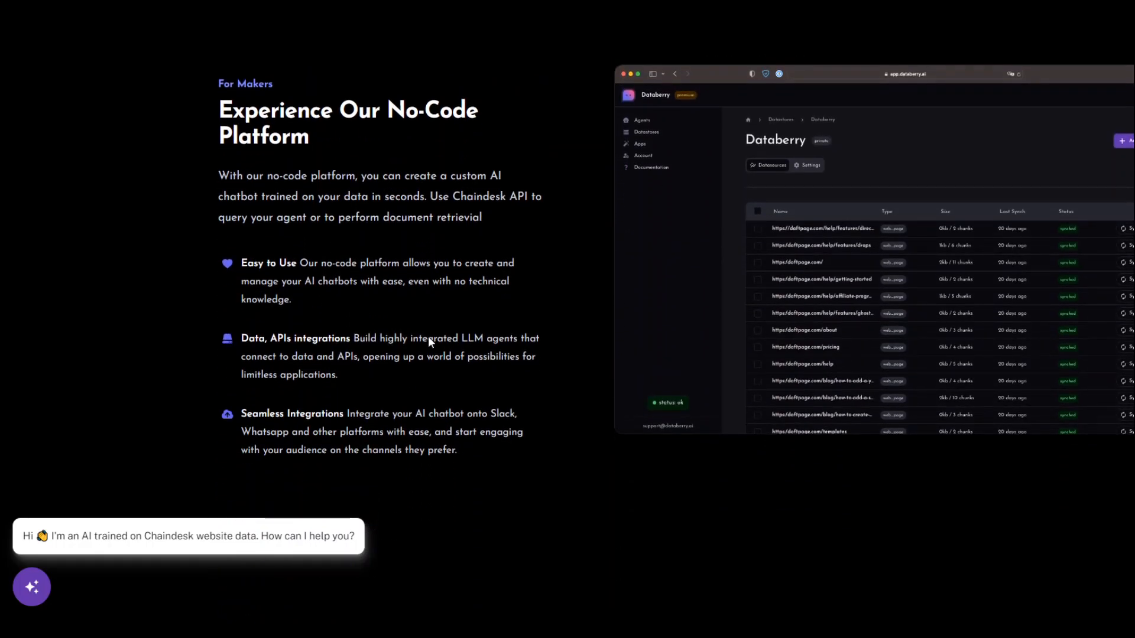
scroll(428, 336, "down", 7)
scroll(428, 336, "down", 13)
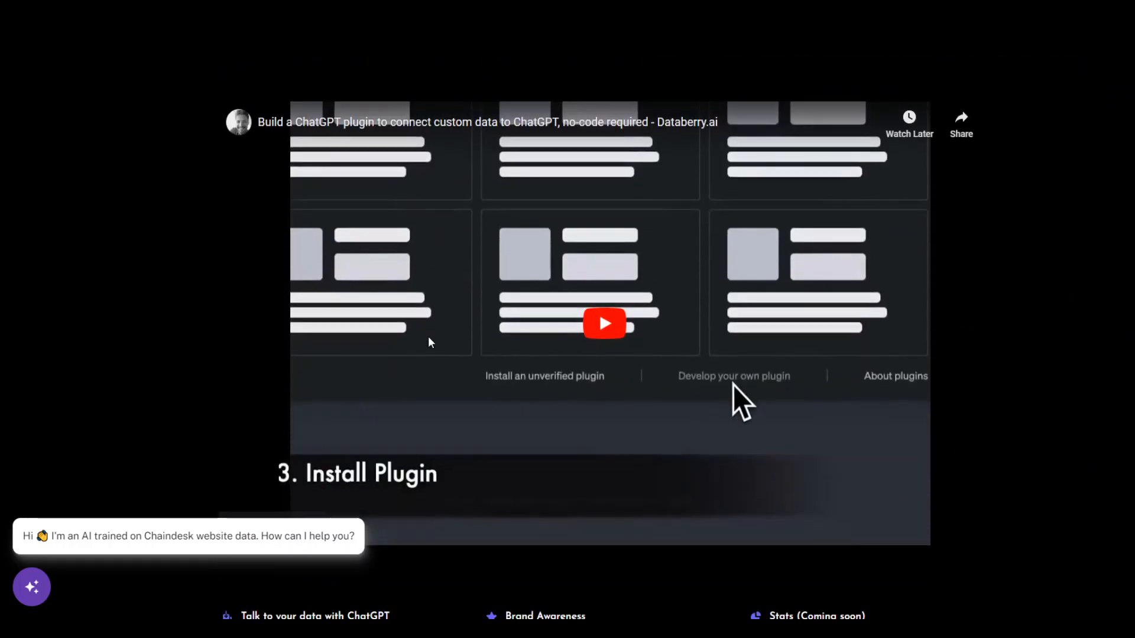
scroll(457, 333, "up", 4)
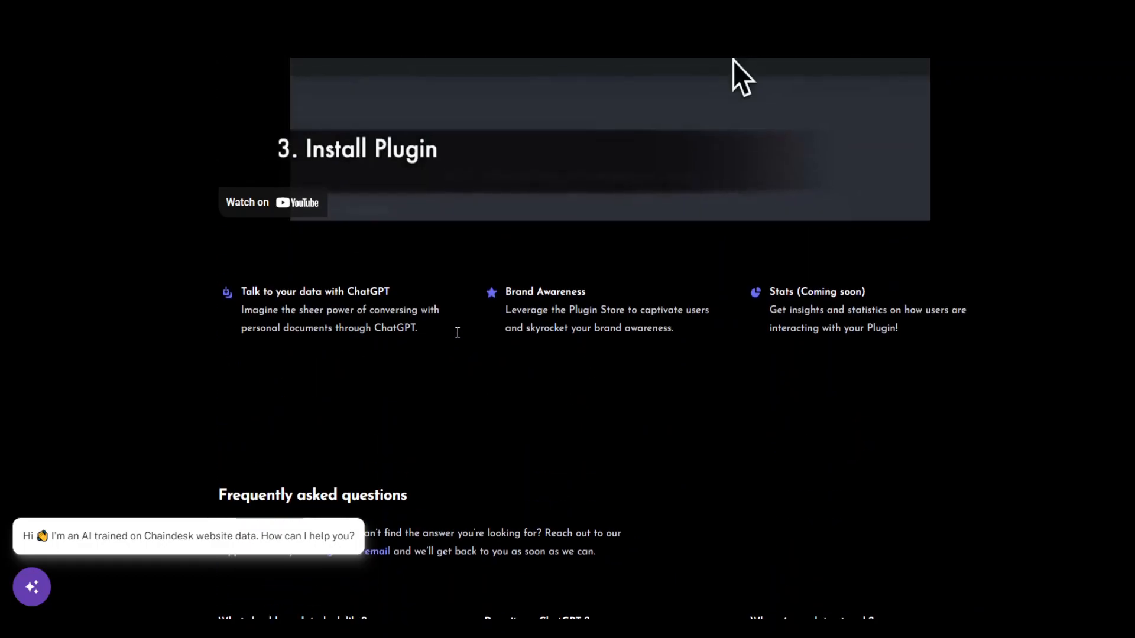
scroll(591, 353, "up", 8)
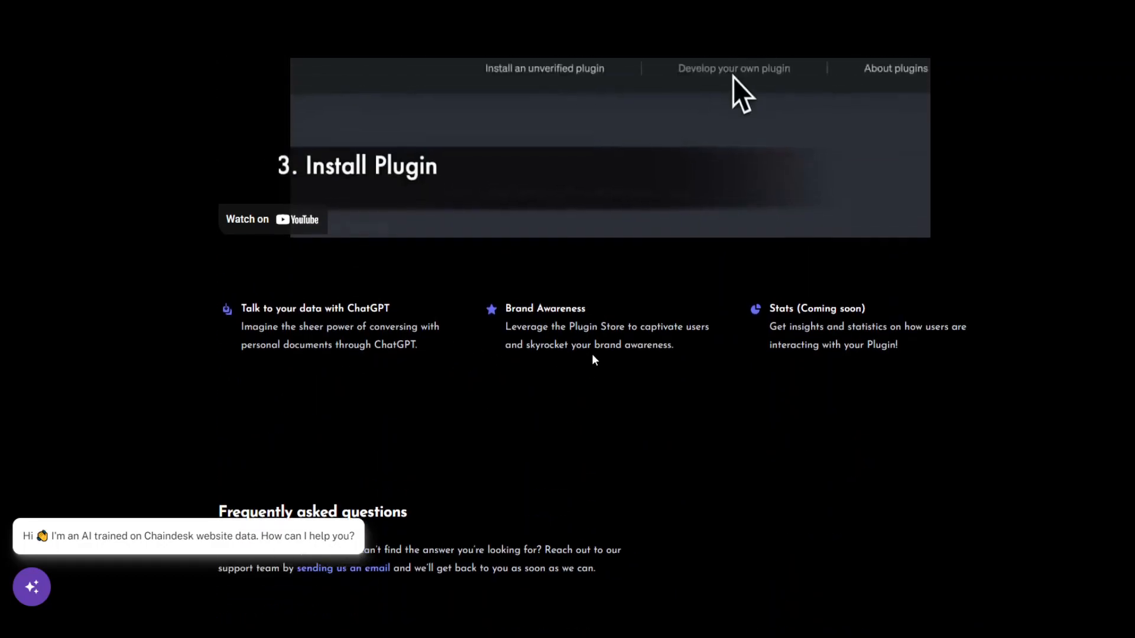
scroll(594, 360, "up", 13)
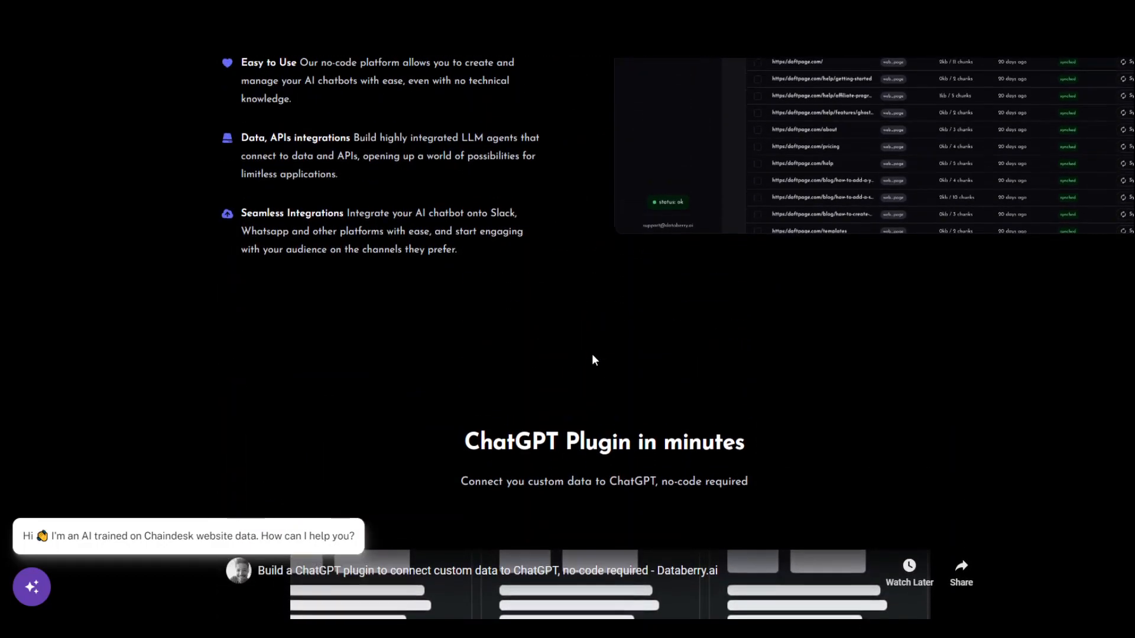
scroll(561, 290, "up", 2)
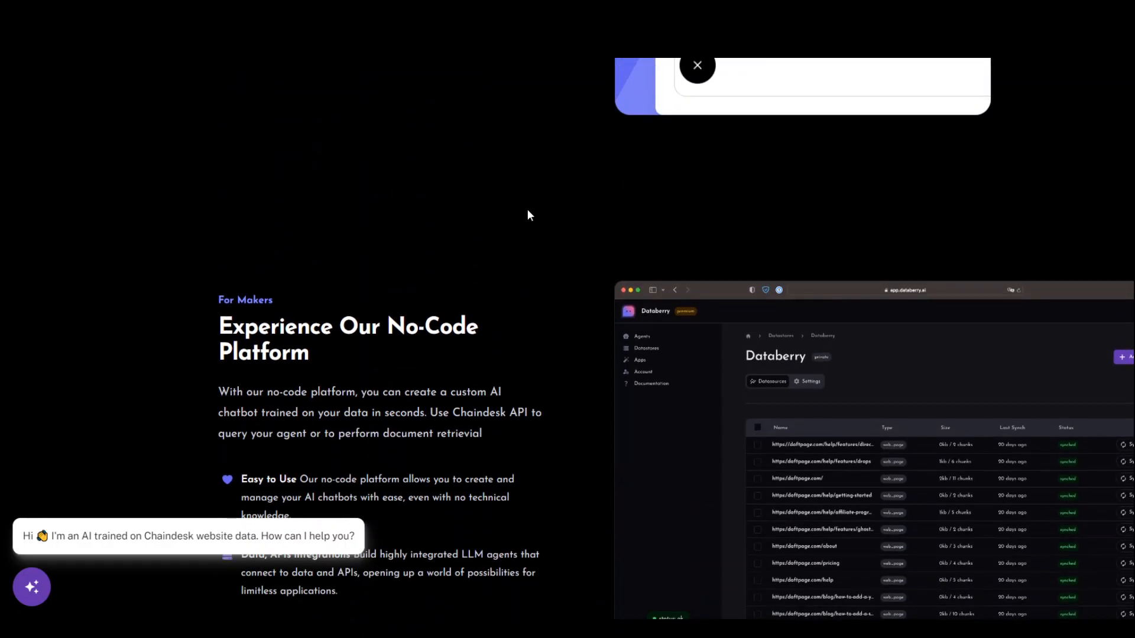
scroll(518, 255, "up", 6)
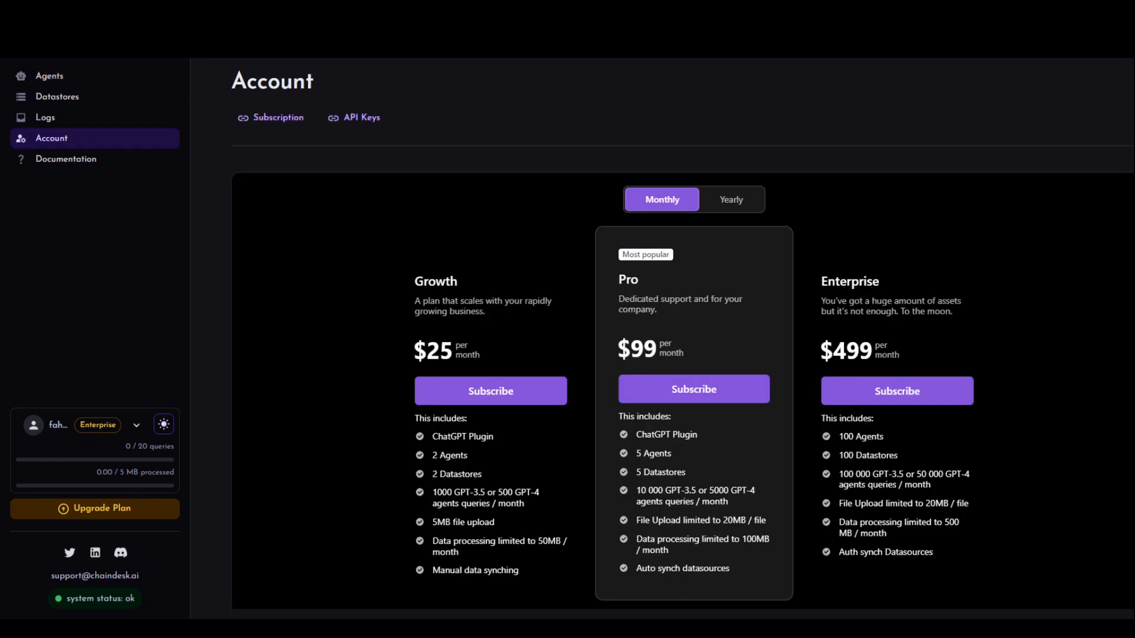
Step: Review the account's current plan and compare the monthly and yearly pricing of the Growth, Pro and Enterprise plans
scroll(308, 269, "down", 2)
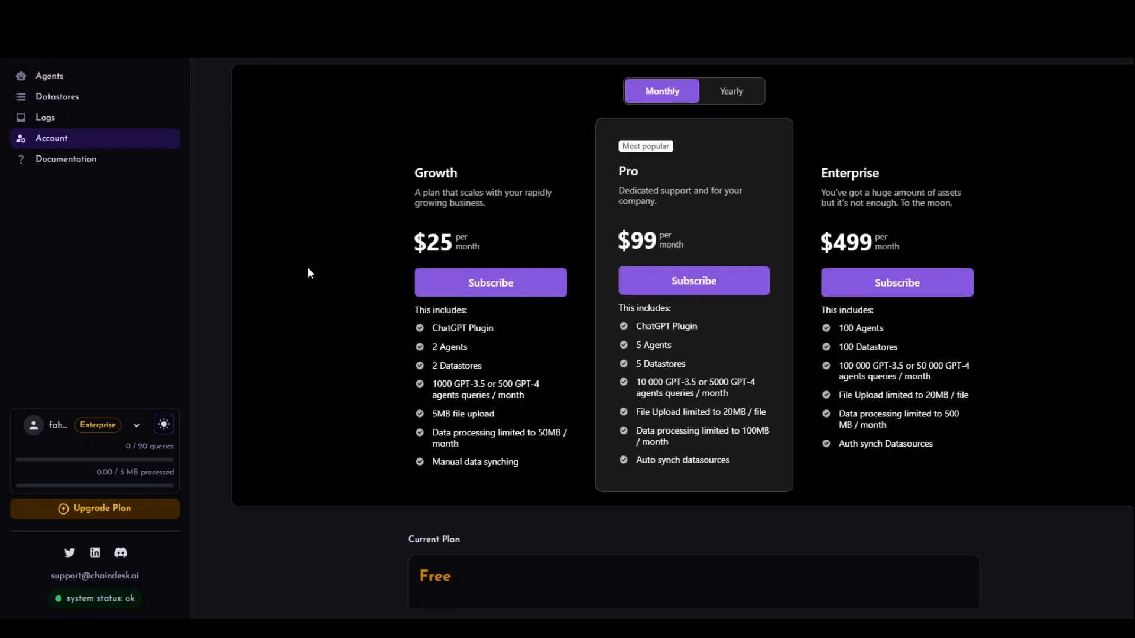
scroll(473, 407, "down", 7)
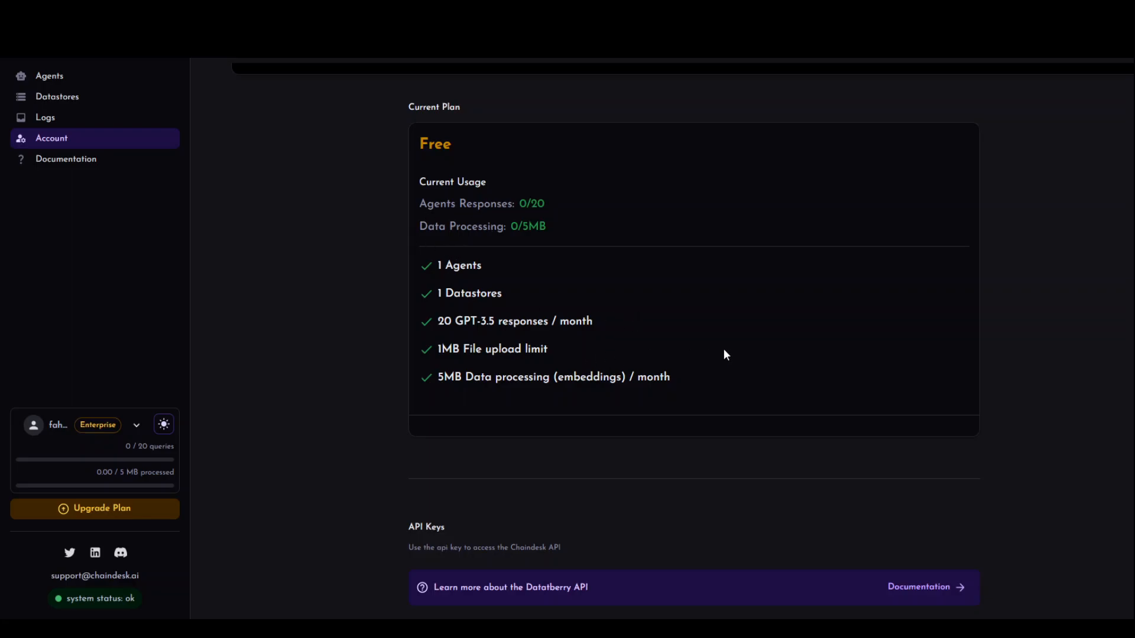
scroll(724, 349, "up", 10)
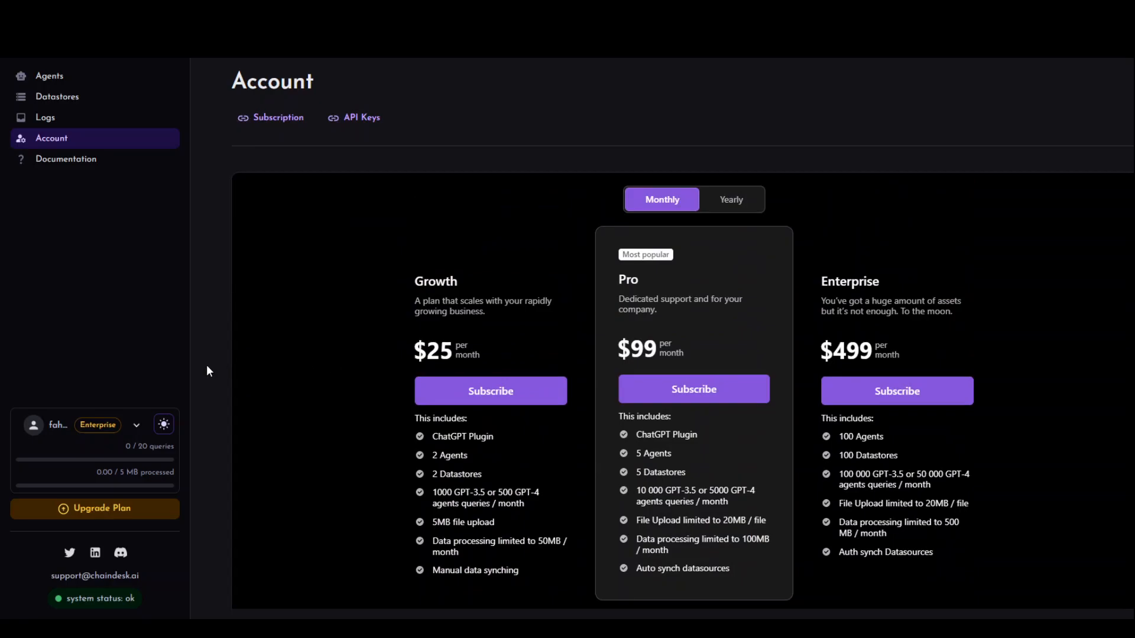
scroll(207, 366, "down", 4)
scroll(238, 364, "up", 4)
scroll(972, 365, "down", 2)
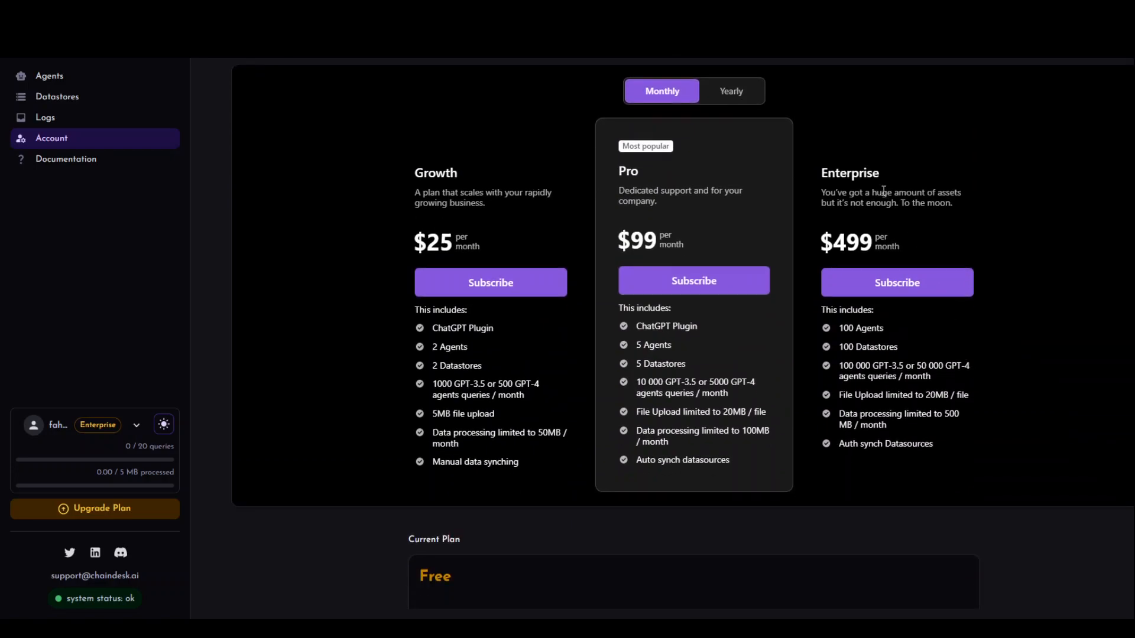
left_click(749, 94)
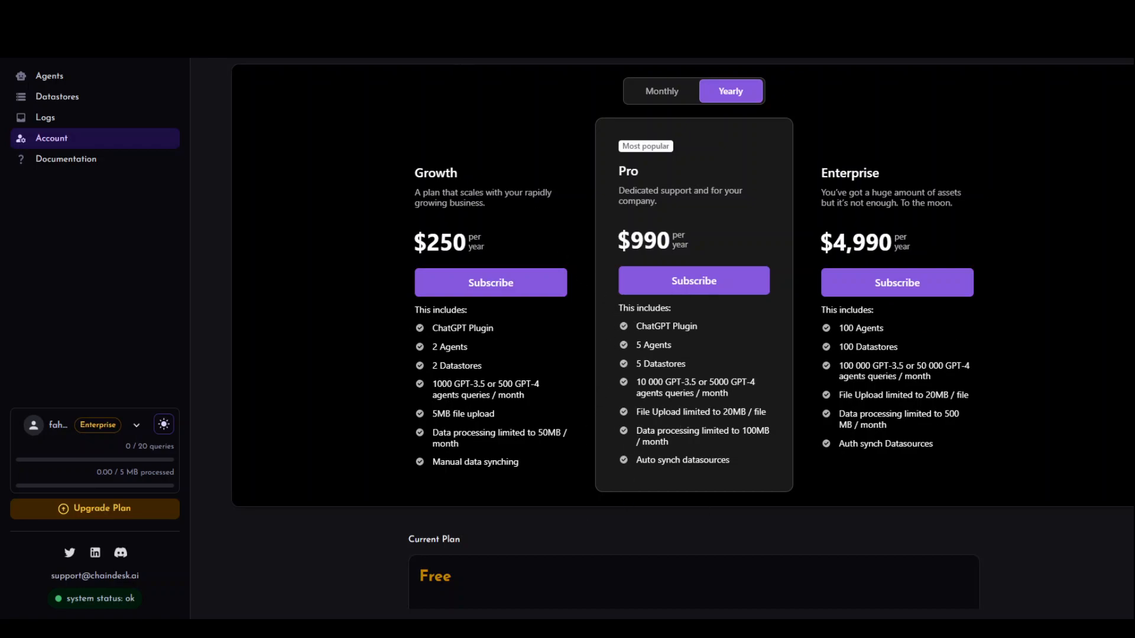
Step: Start a new agent named TEST with the description "FOR TESTING" and make it public
key("alt+Left")
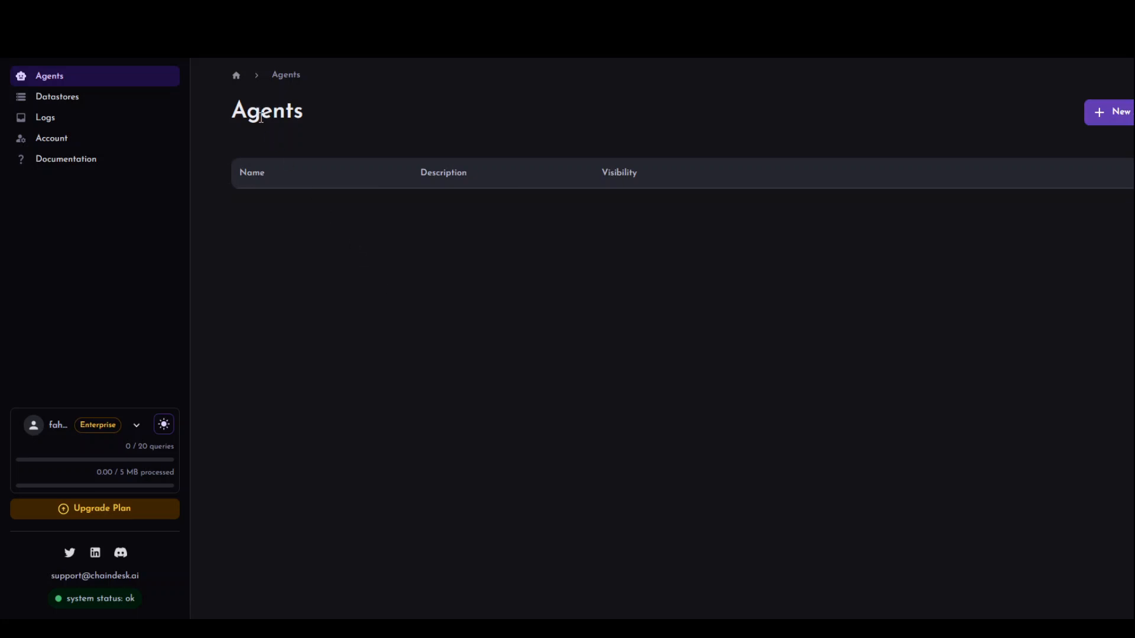
left_click(1131, 121)
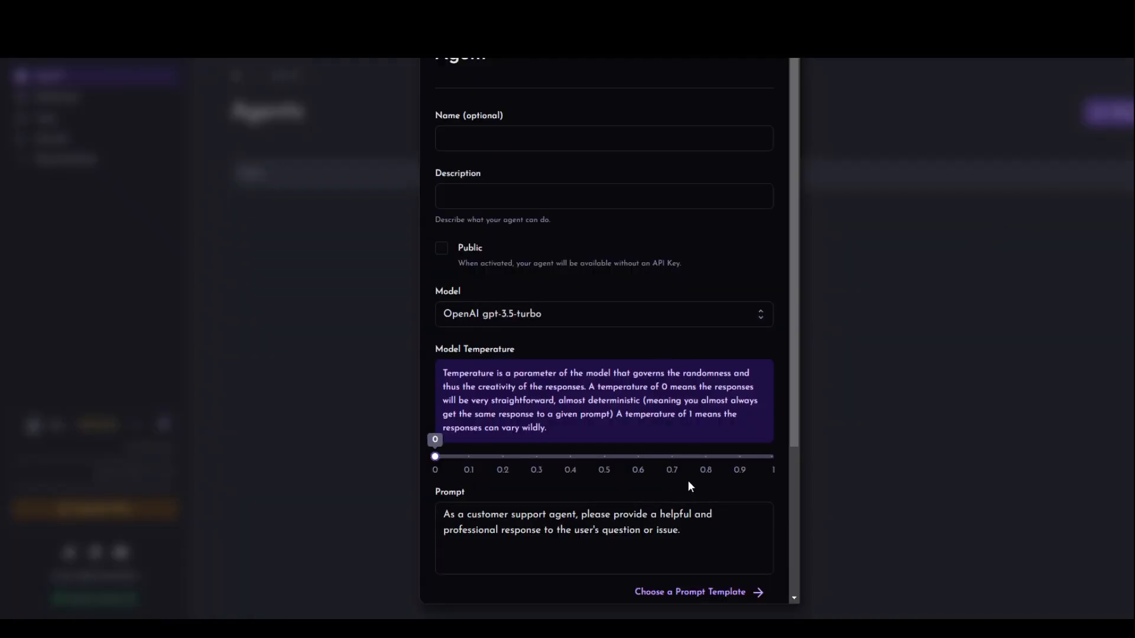
left_click(475, 135)
type("TEST")
left_click(575, 196)
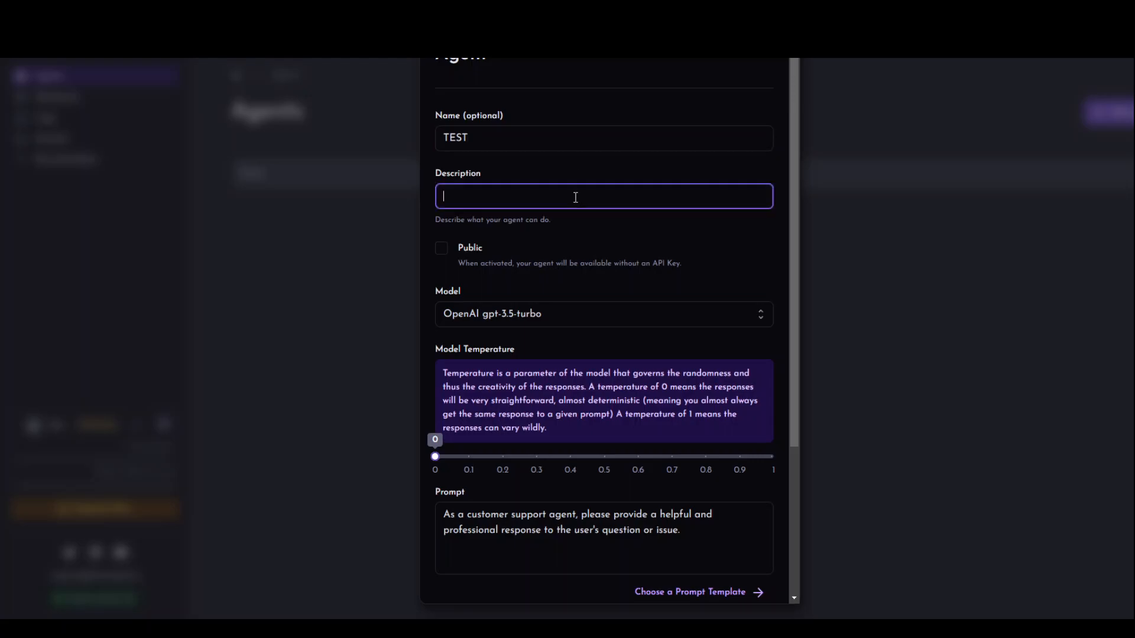
type("FOR TESTING")
left_click(443, 249)
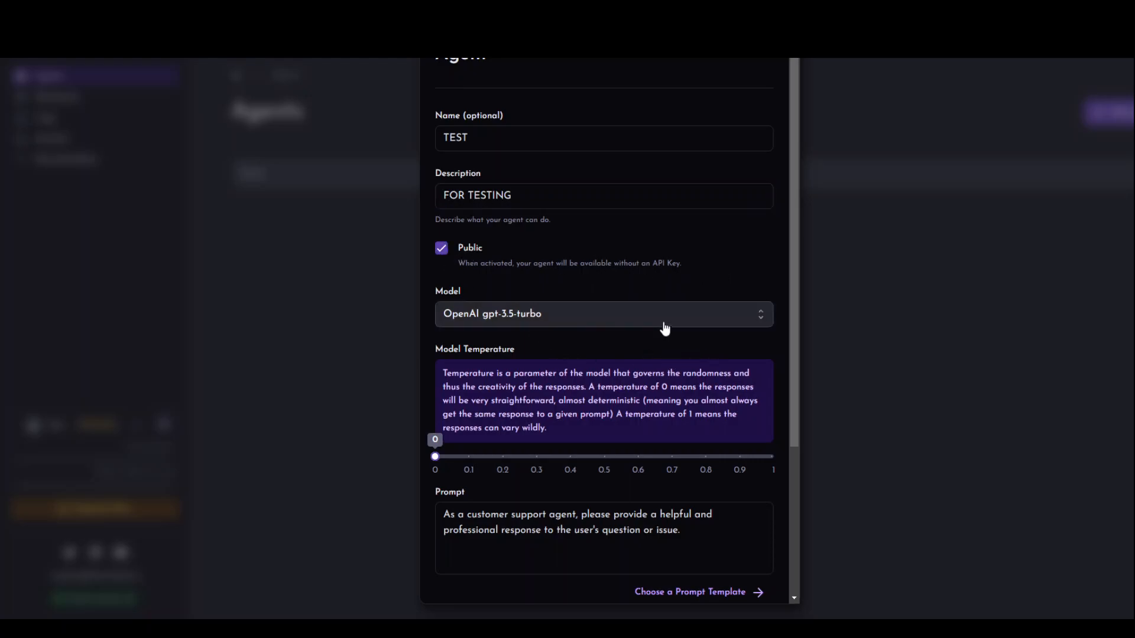
Step: Review the new agent's model choices, model temperature, customer support prompt and datastore settings
left_click(640, 318)
left_click(639, 318)
scroll(635, 334, "down", 1)
scroll(634, 335, "down", 2)
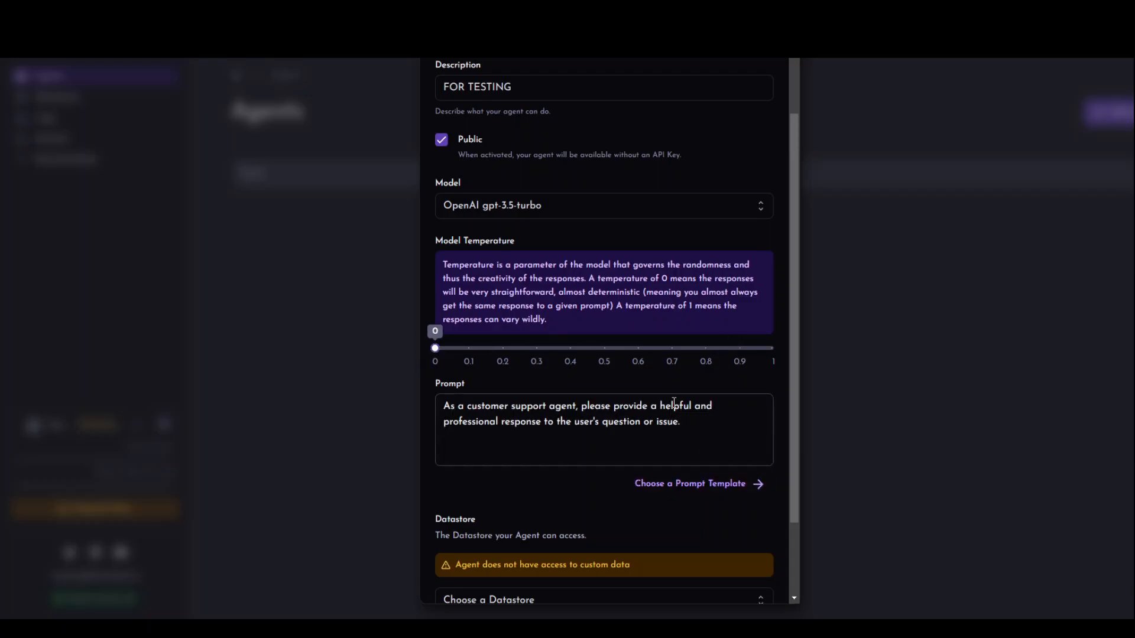
scroll(674, 404, "down", 2)
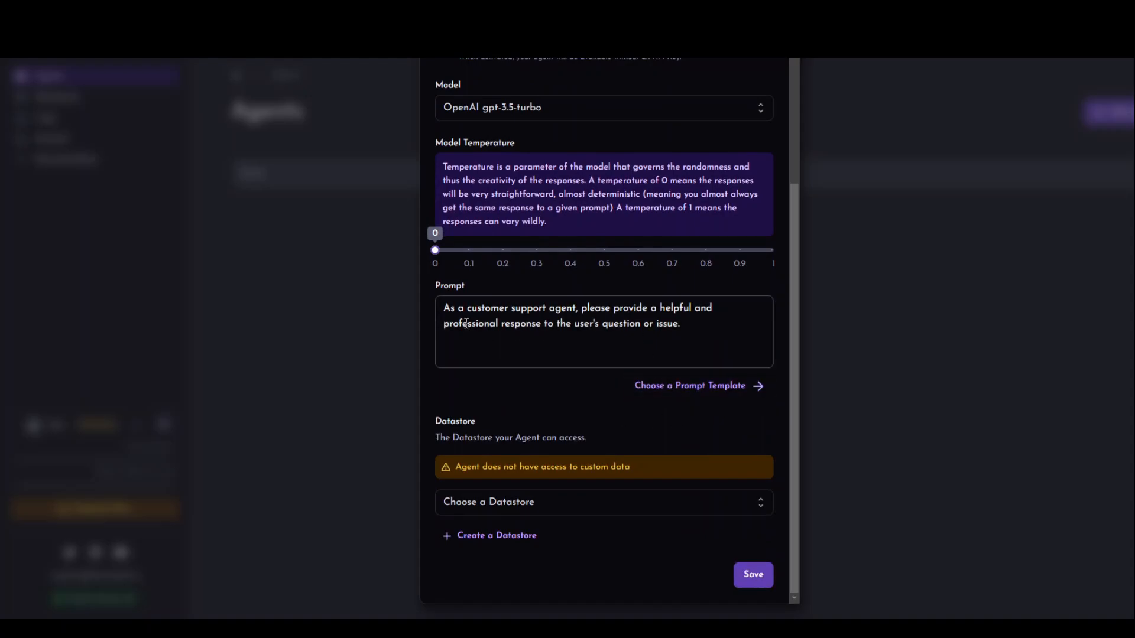
left_click_drag(445, 308, 699, 321)
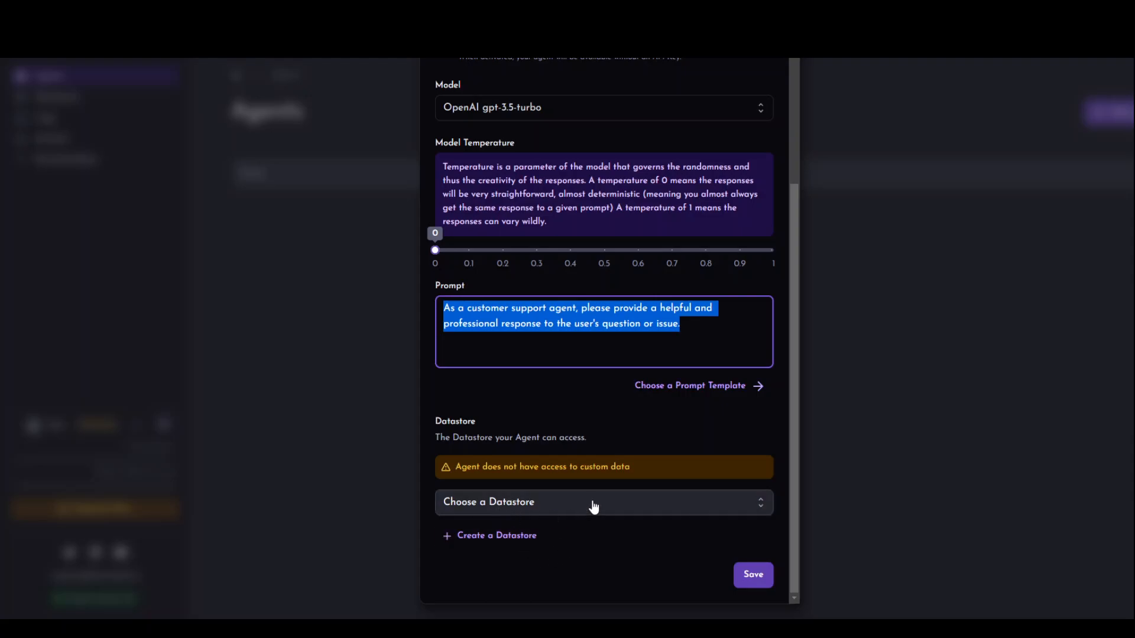
Step: Create a public datastore named TESTDS for the agent
left_click(470, 536)
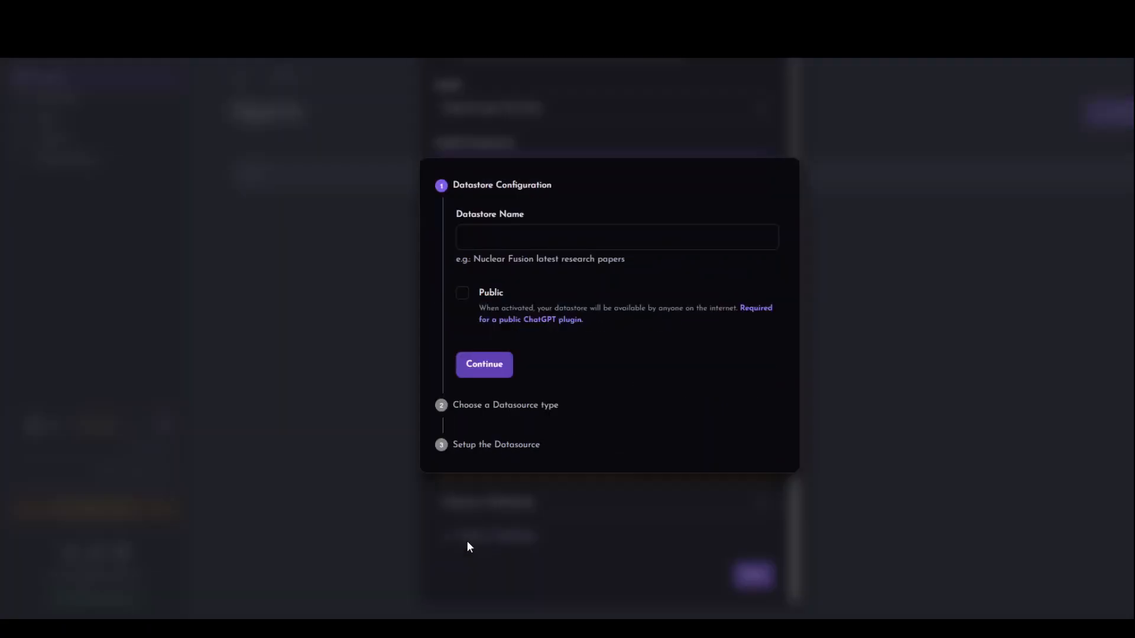
left_click(522, 233)
type("TESTDS")
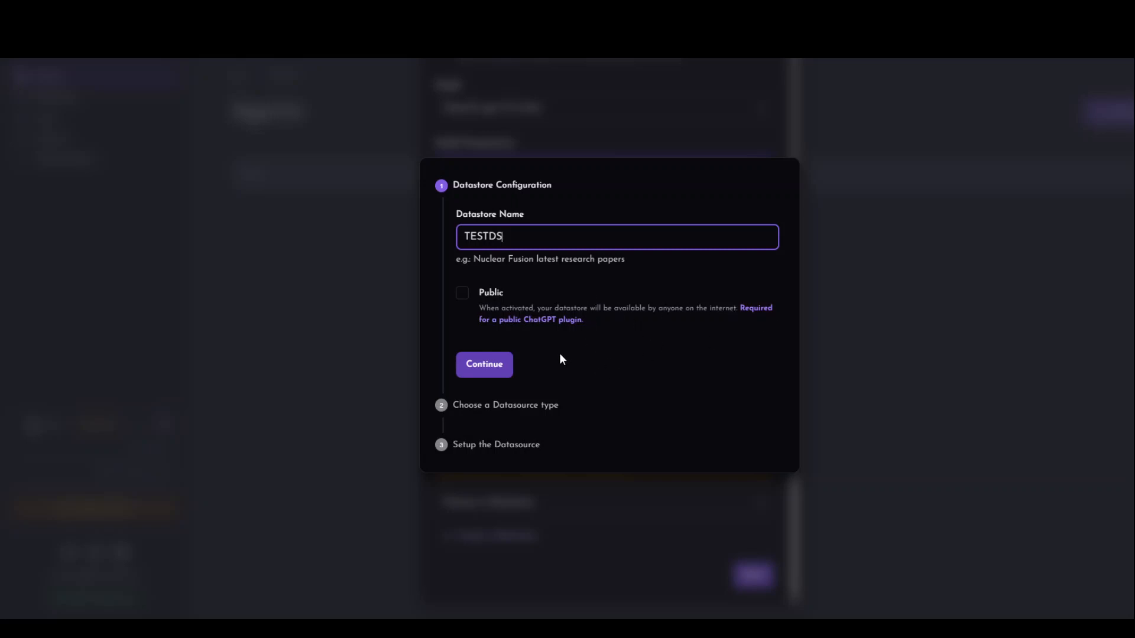
left_click(461, 296)
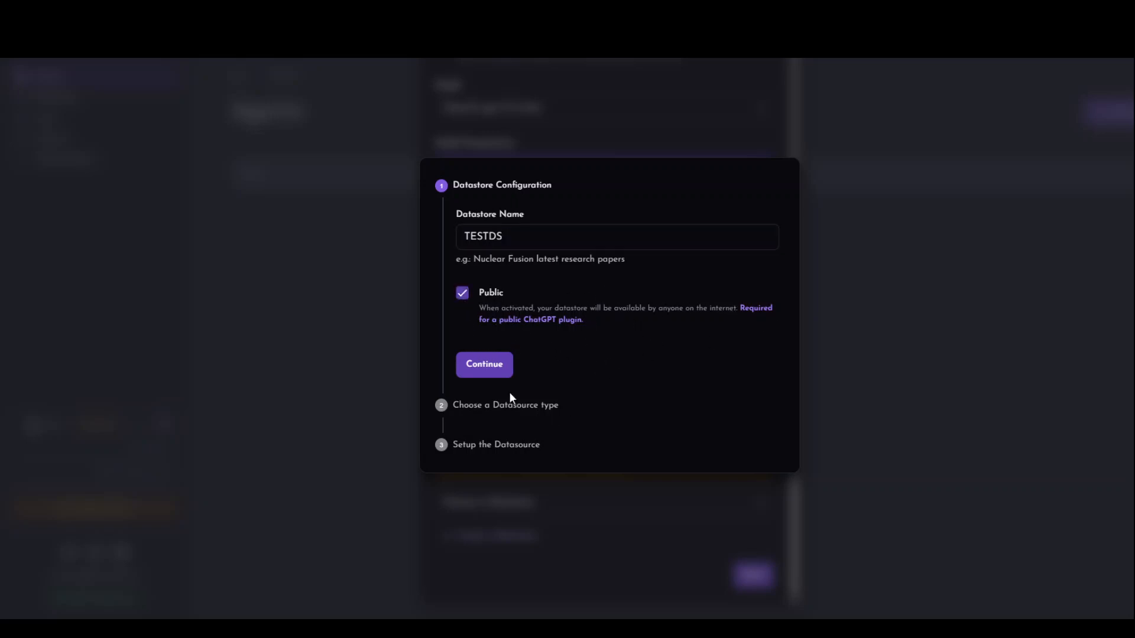
left_click(483, 374)
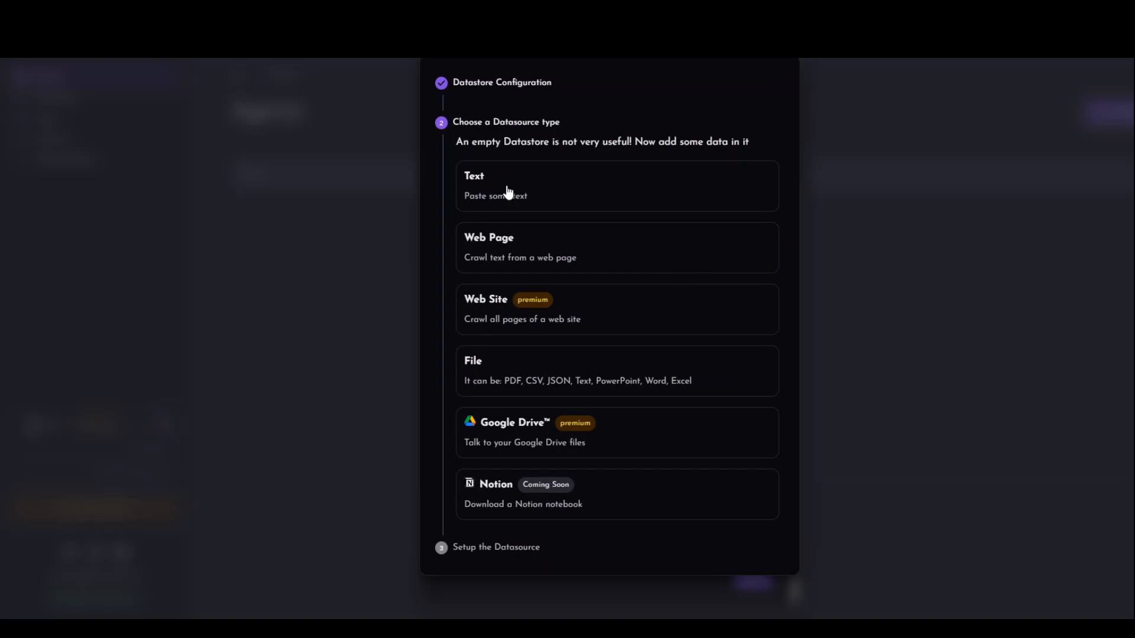
Step: Choose Web Page as the datasource type and name the datasource Blog
left_click(505, 258)
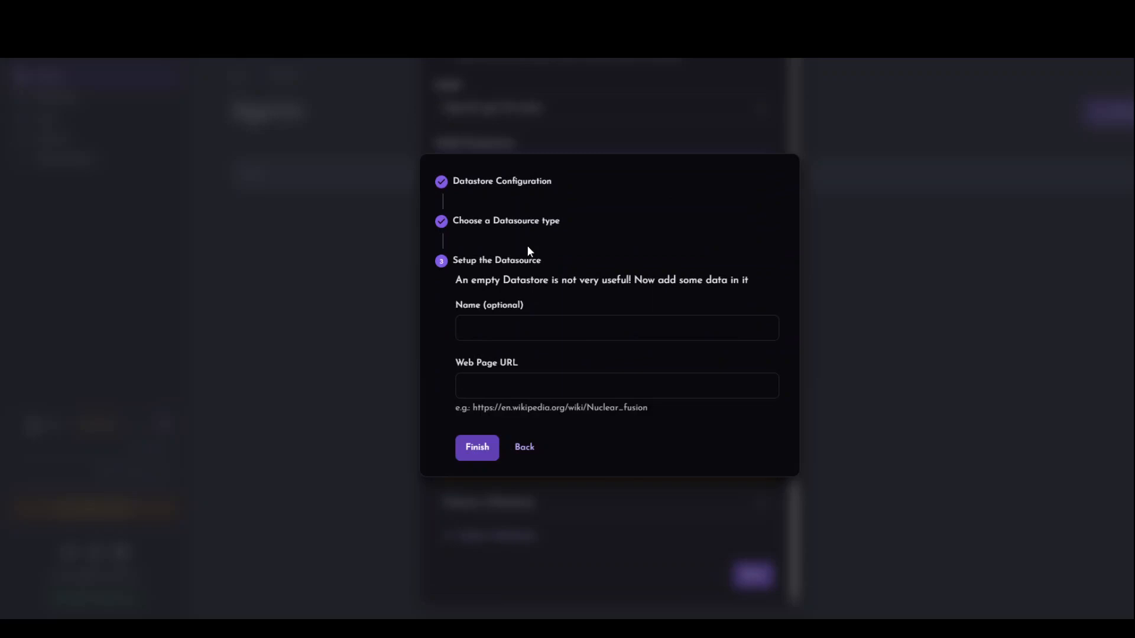
left_click(494, 333)
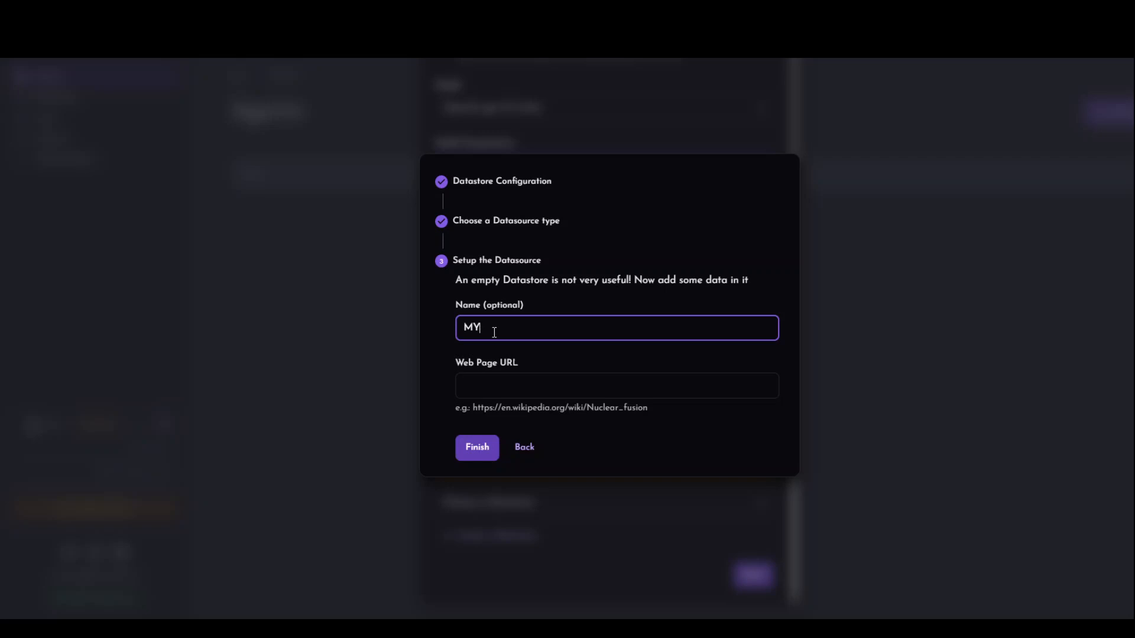
key("BackSpace")
key("BackSpace")
key("BackSpace")
key("BackSpace")
type("Blog")
Step: Enter the URL of the blog post "script-to-empty-and-delete-aws-s3" as the datasource's web page and finish the datastore setup
key("alt+Tab")
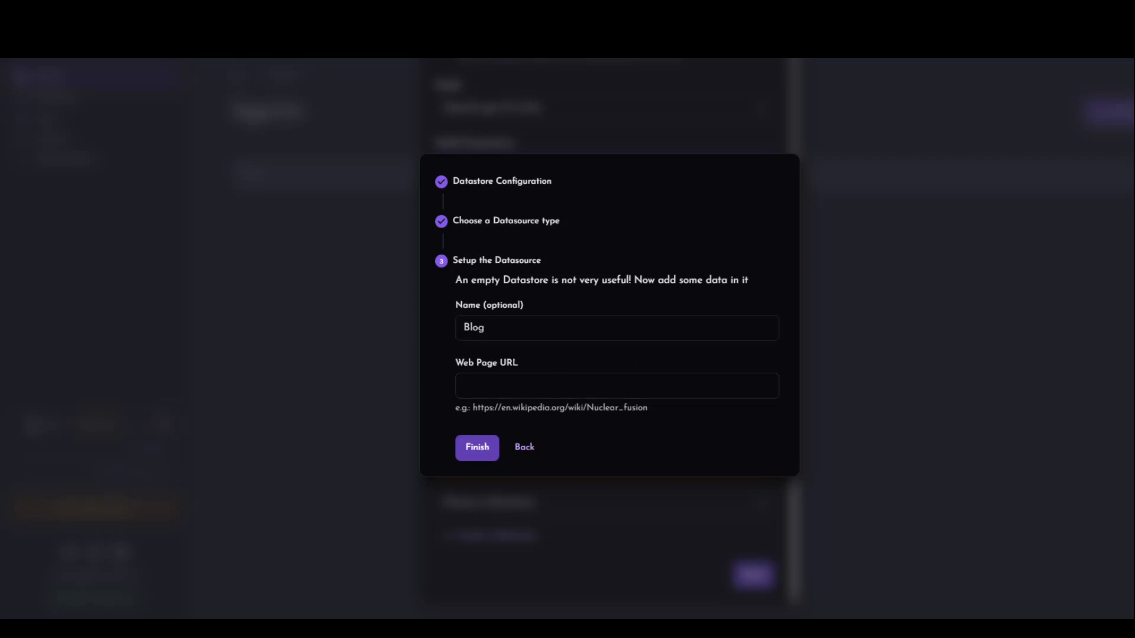
left_click(487, 387)
type("https://www.fahdmirza.com/2023/08/script-to-empty-and-delete-aws-s3.html")
key("Home")
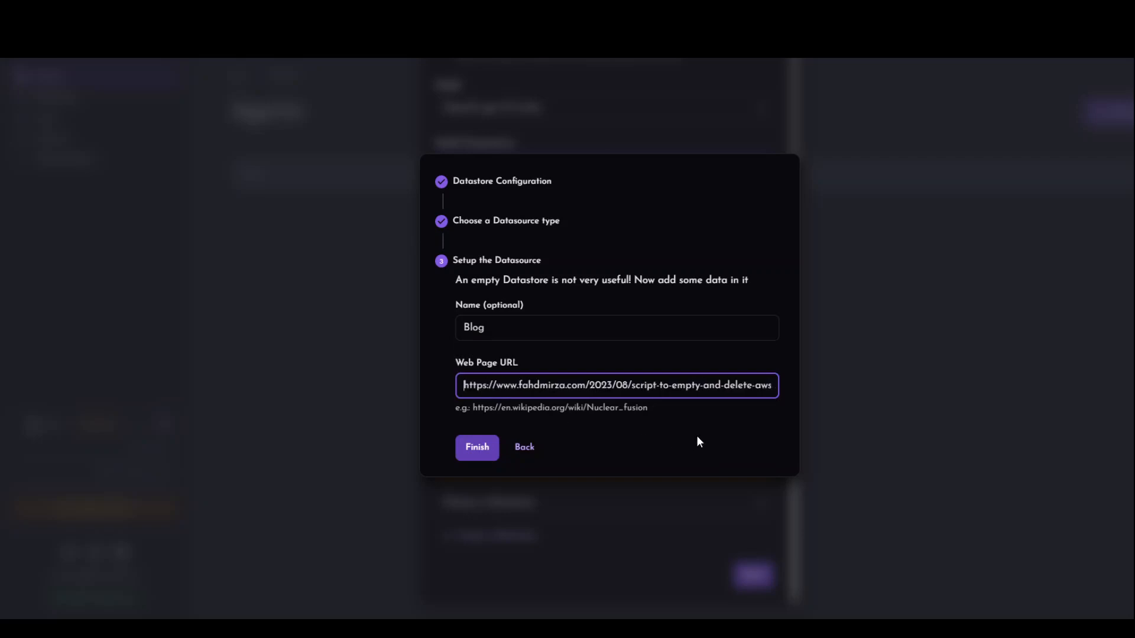
left_click(470, 449)
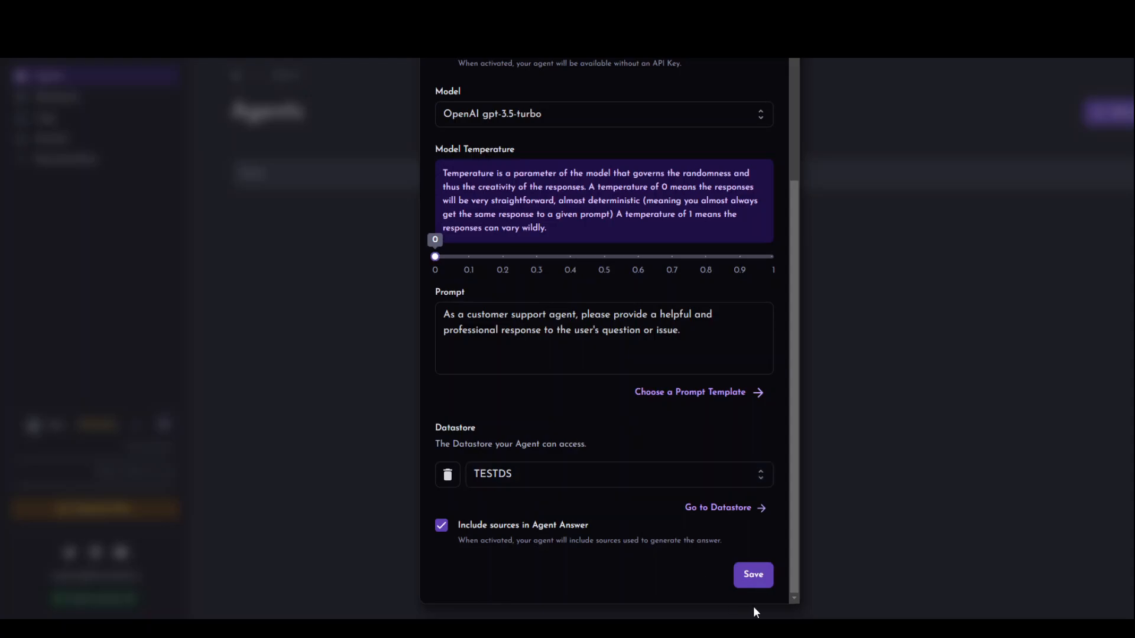
Step: Save the agent and send it the chat message "Summarize the web page for me pleae"
left_click(760, 587)
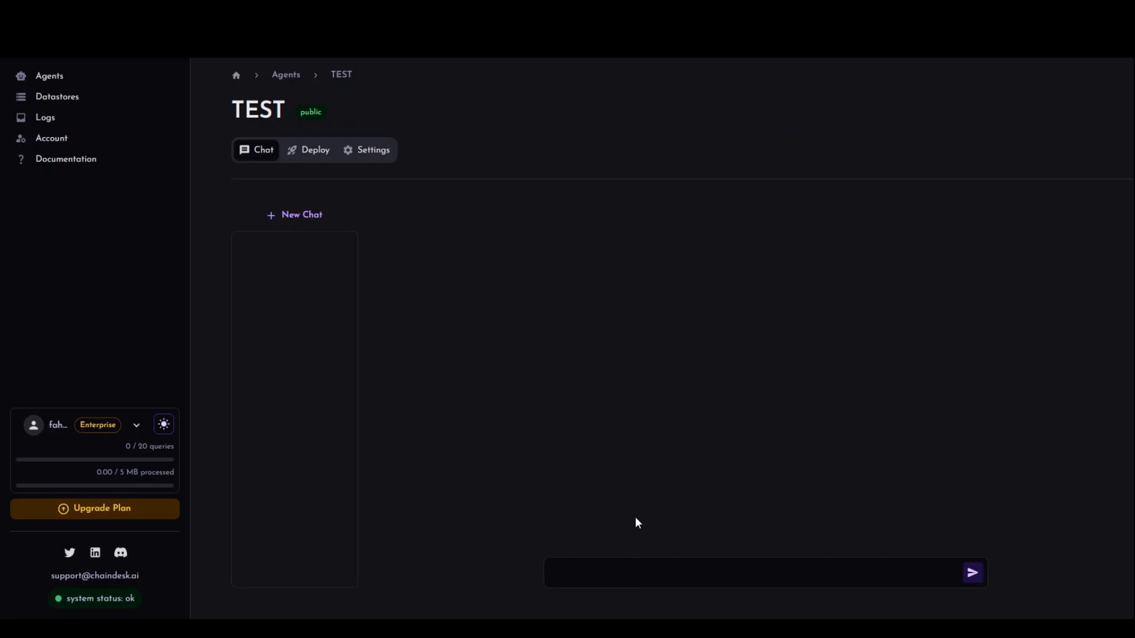
left_click(626, 583)
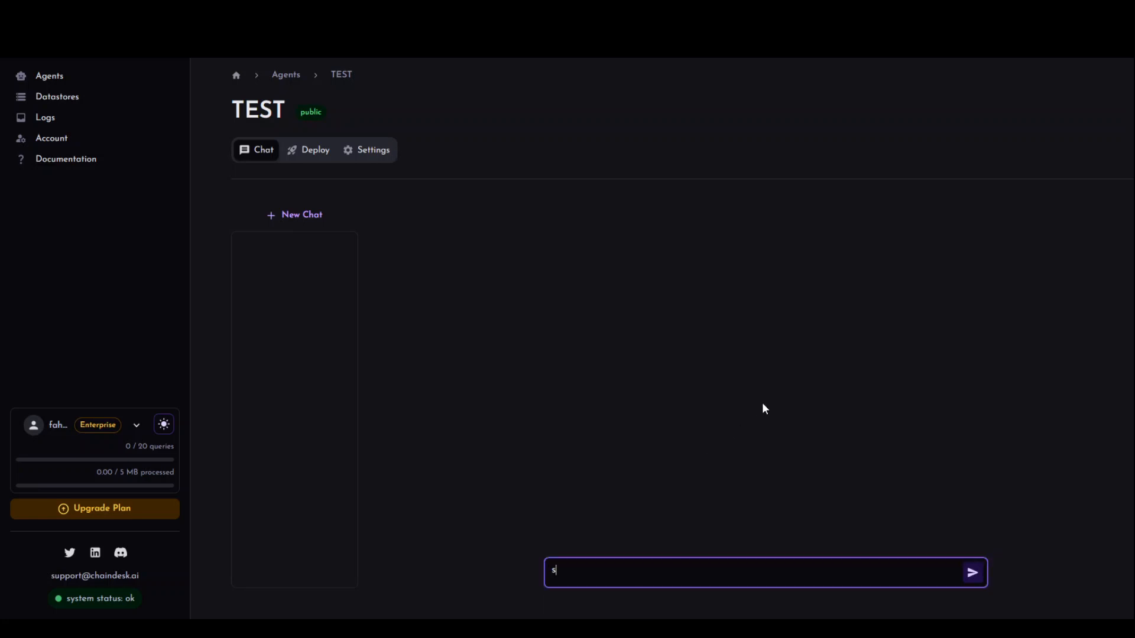
type("Summarize the web page for me pleae")
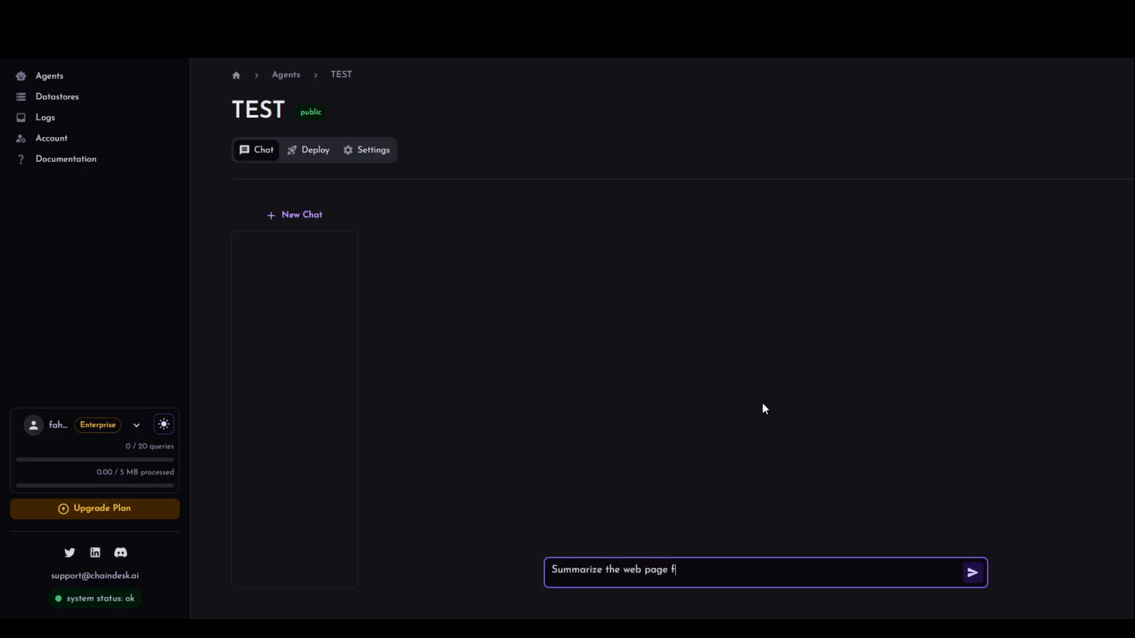
key("Return")
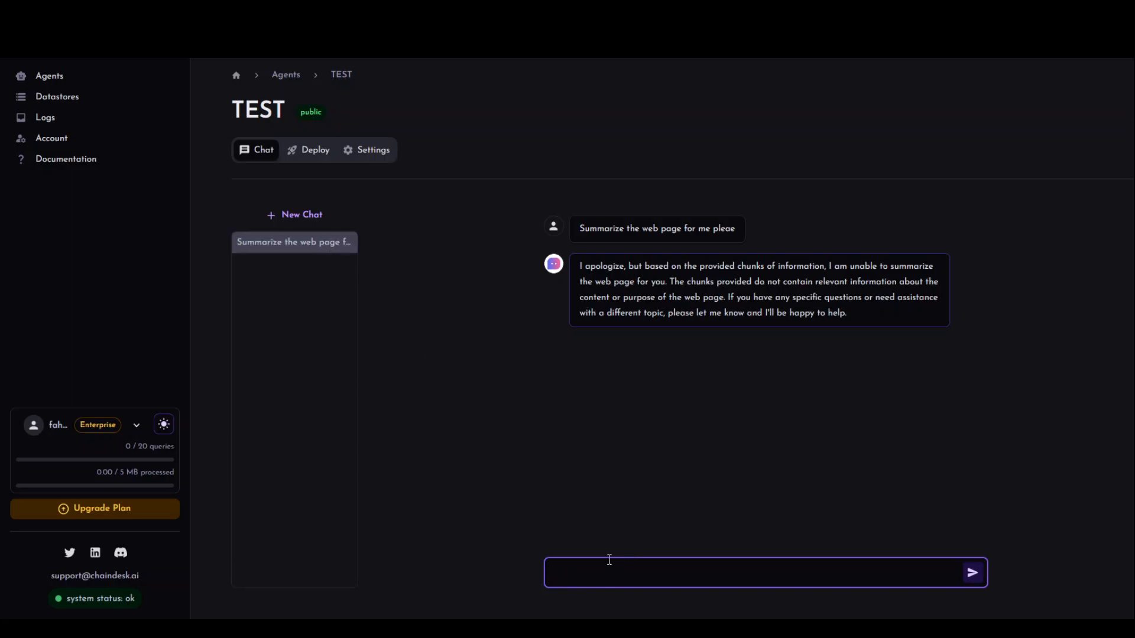
Step: Ask the agent in the chat "What is the topic of web page?"
type("What is the topic of web page?")
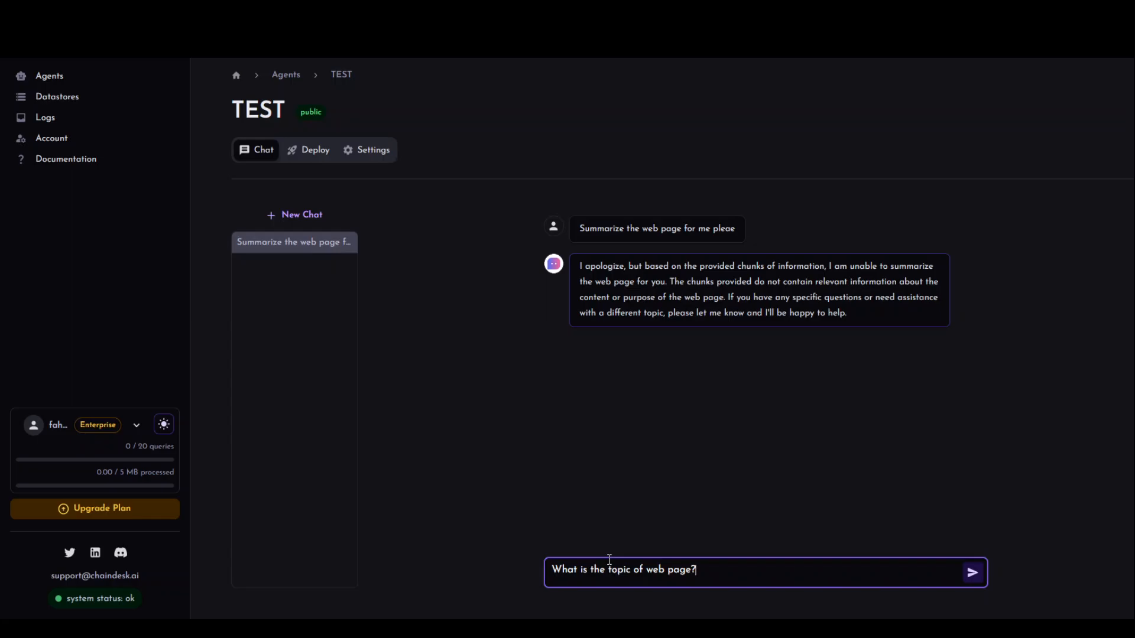
key("Return")
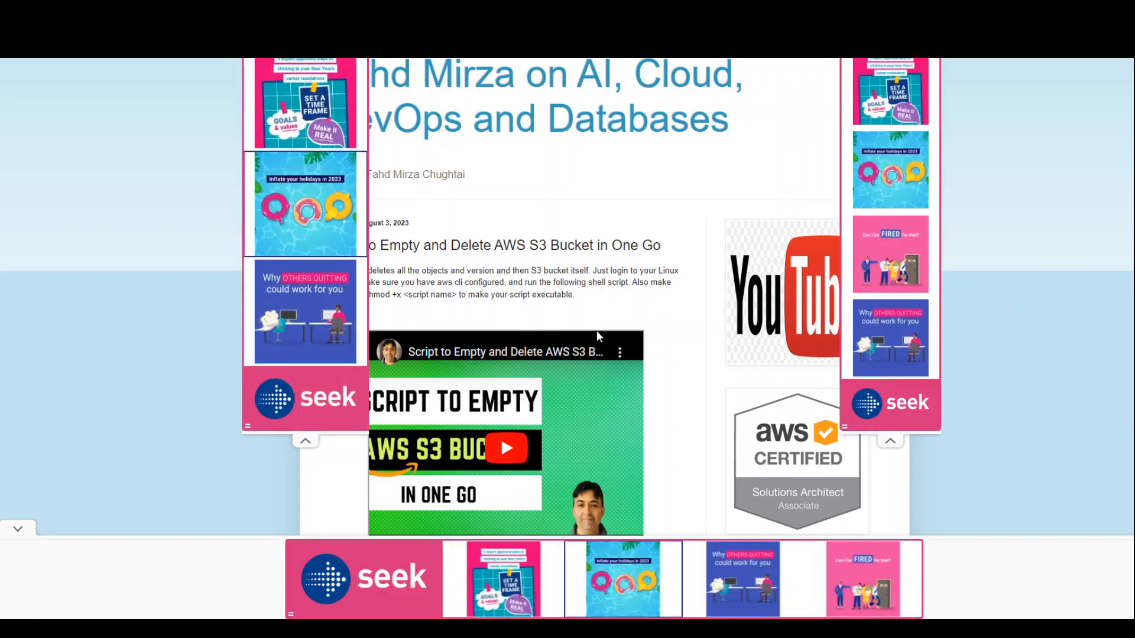
Step: Read through the blog post on emptying and deleting an AWS S3 bucket, including its title and shell script
scroll(663, 310, "down", 2)
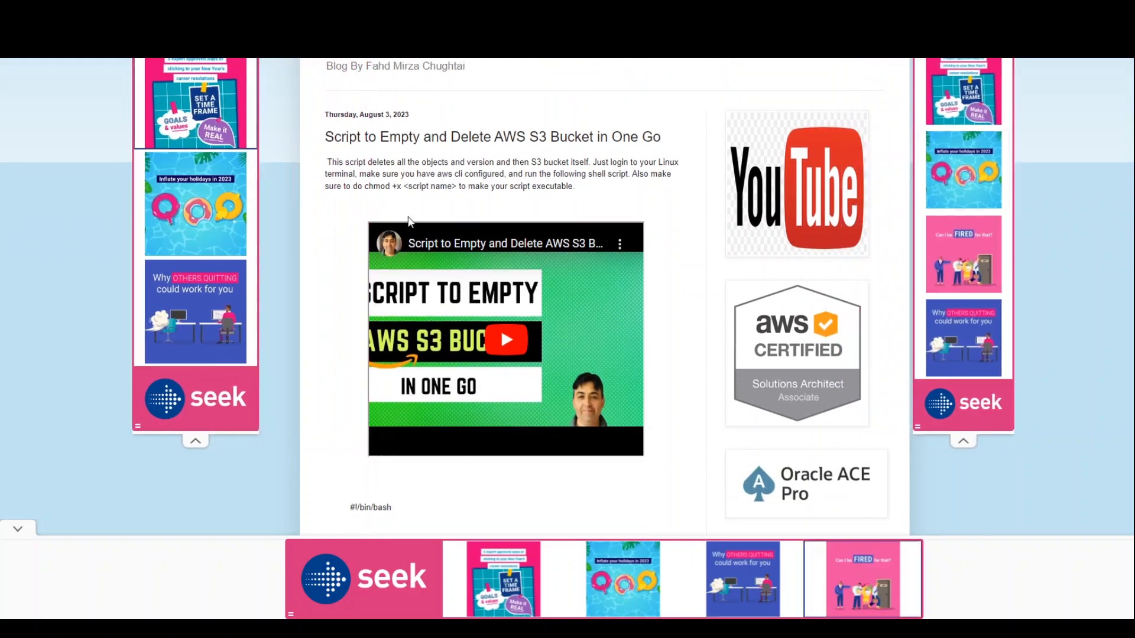
left_click_drag(327, 137, 667, 139)
scroll(655, 262, "down", 2)
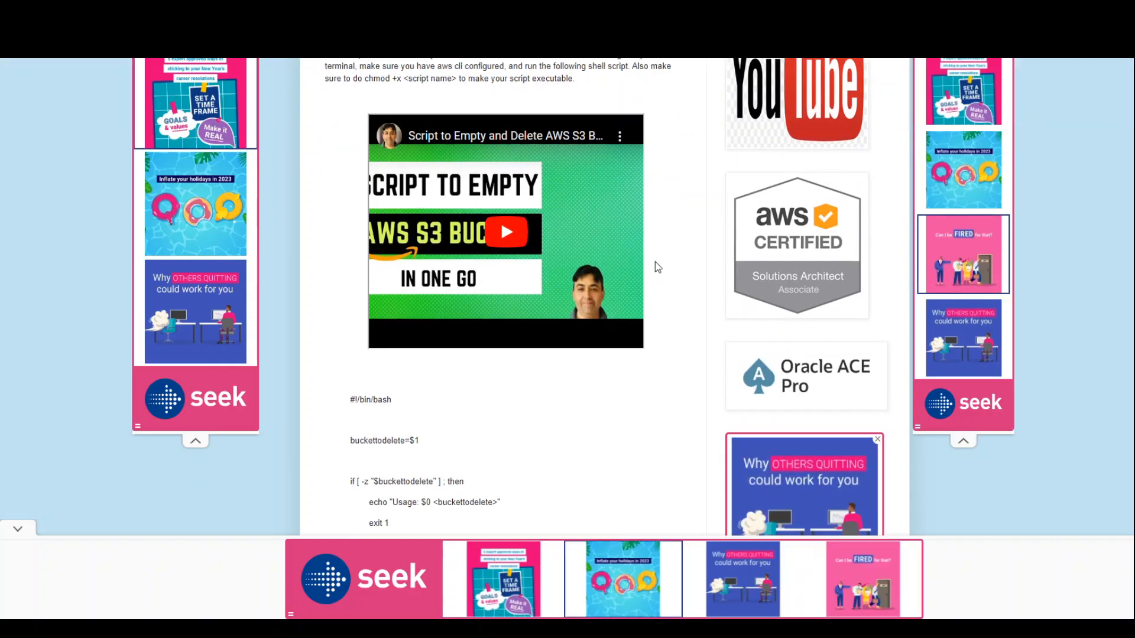
scroll(655, 261, "down", 10)
scroll(454, 265, "up", 5)
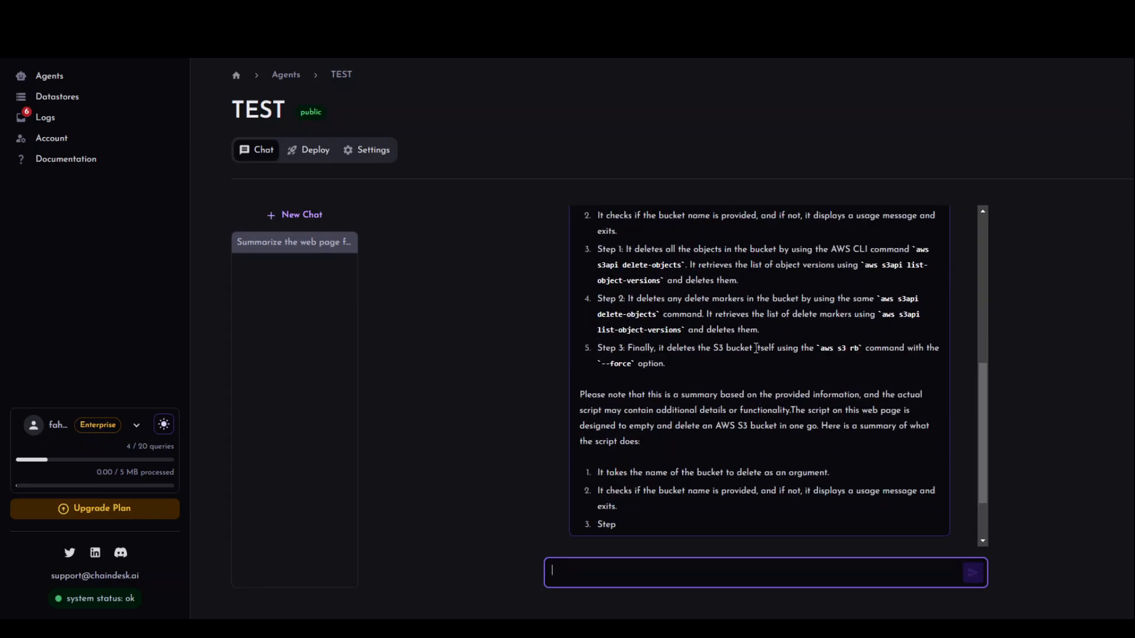
Step: Review the agent's answer to "Whats the script on this web page does" and expand its sources
left_click_drag(986, 386, 979, 278)
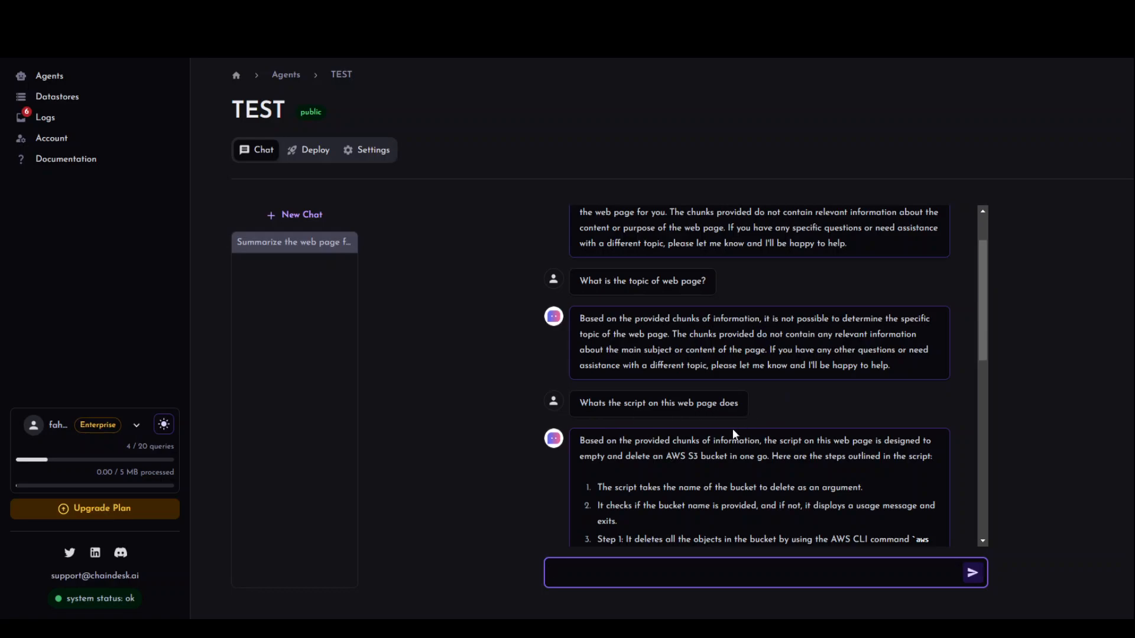
scroll(709, 413, "down", 2)
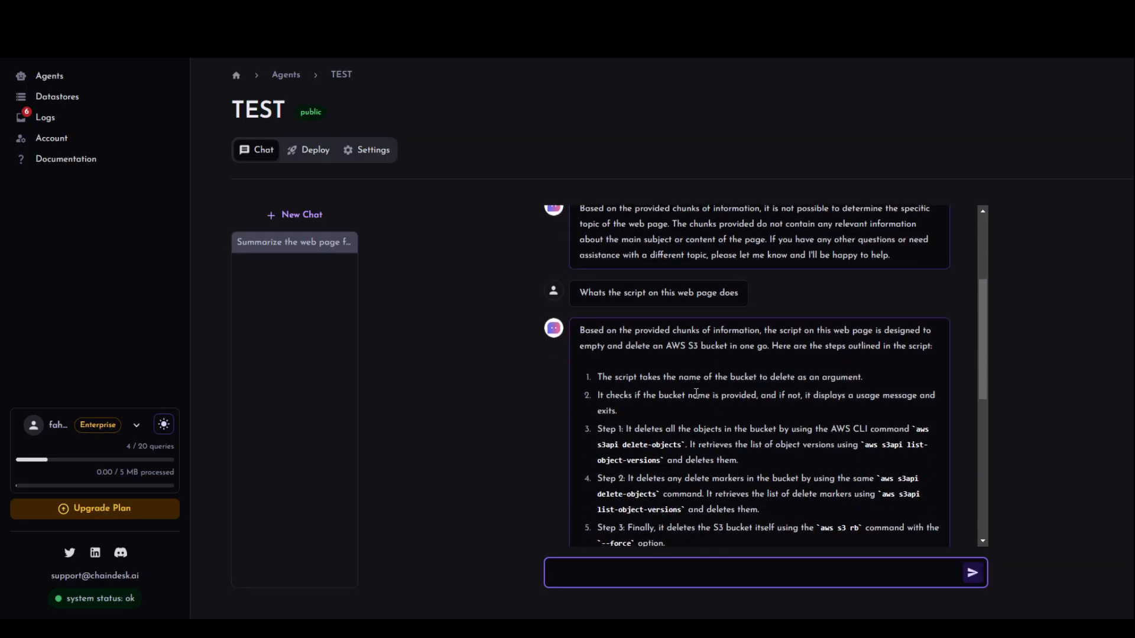
scroll(696, 351, "down", 2)
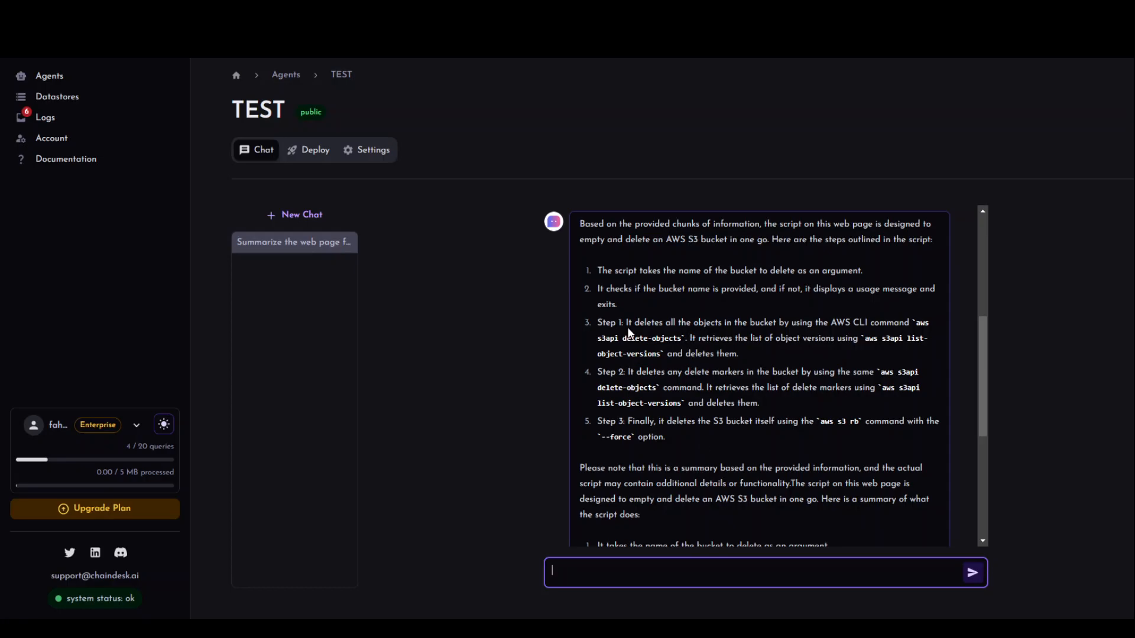
scroll(757, 426, "down", 3)
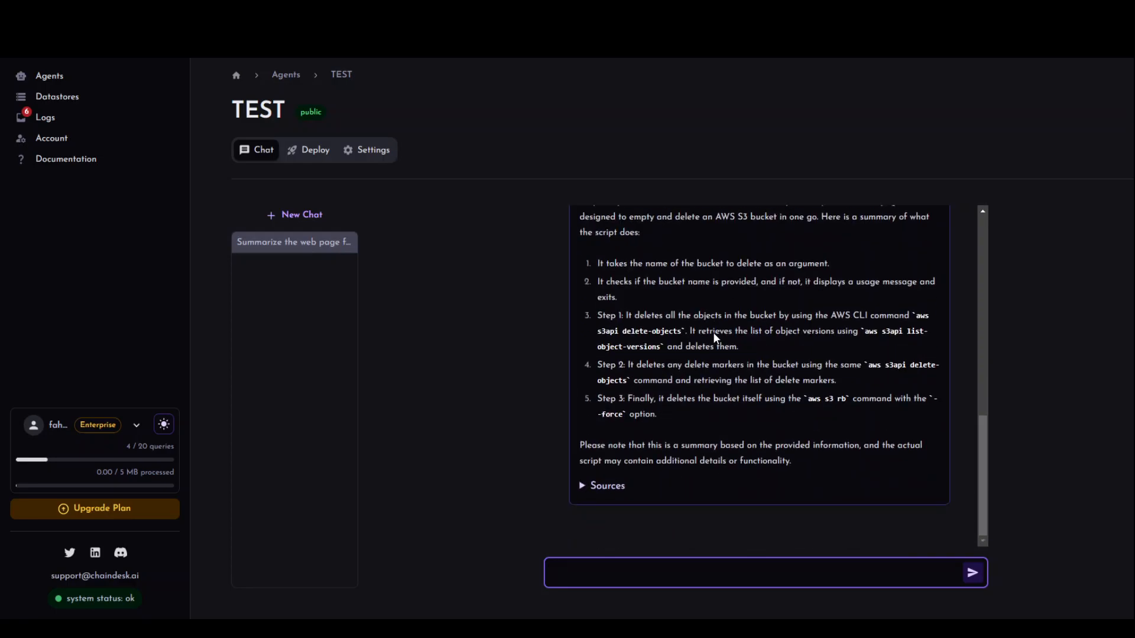
left_click(600, 486)
scroll(729, 431, "down", 1)
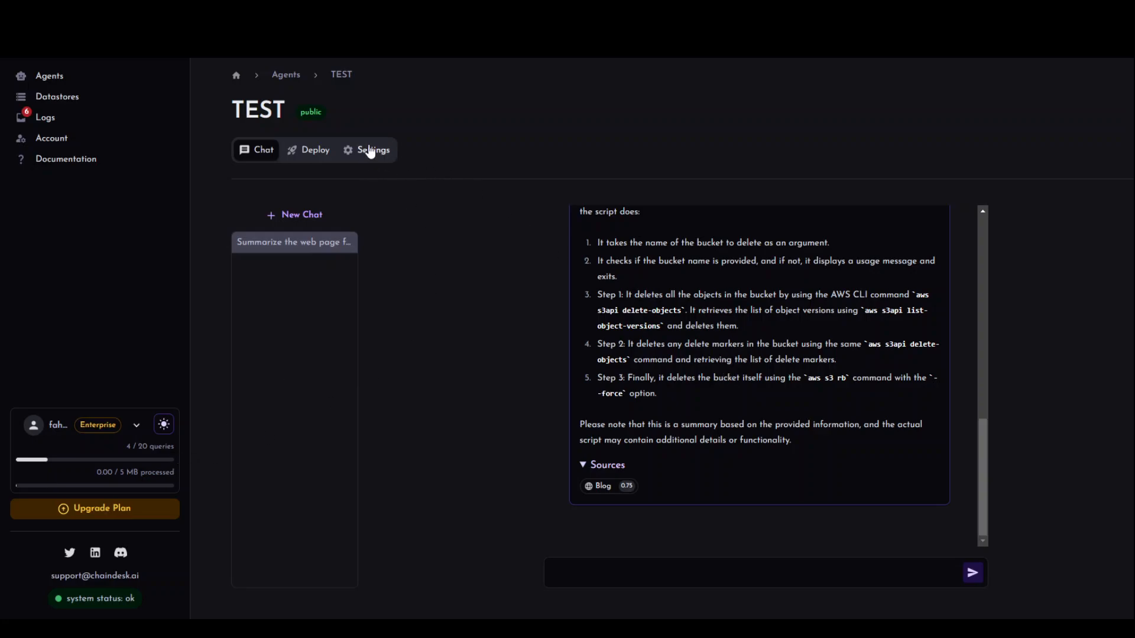
Step: Look over the TEST agent's deployment services and its model, prompt and datastore settings
left_click(313, 164)
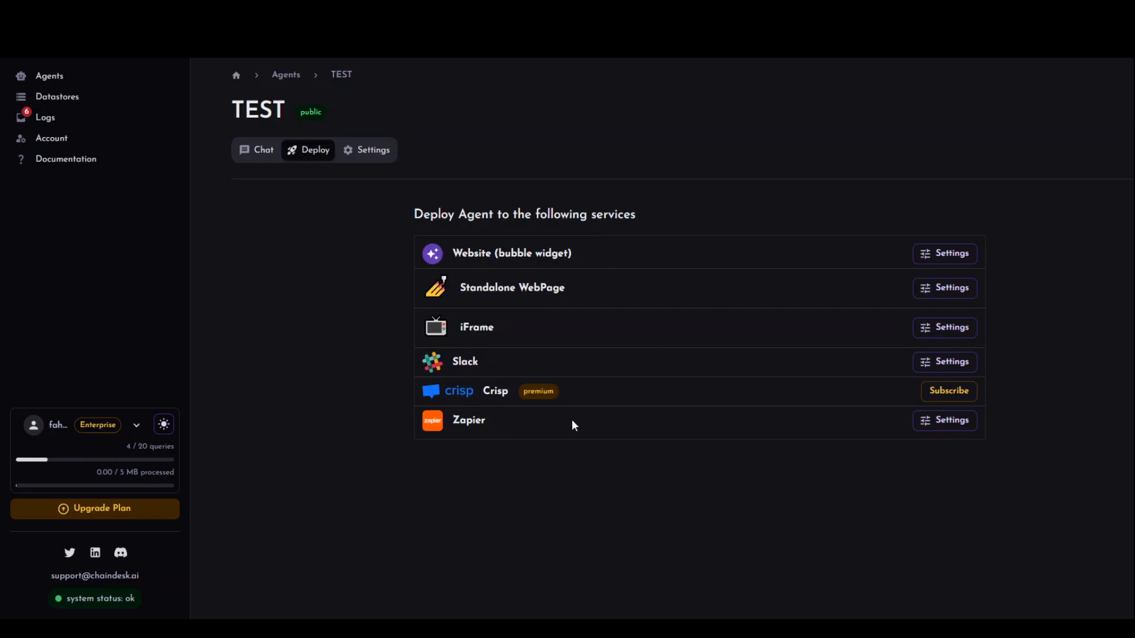
left_click(381, 155)
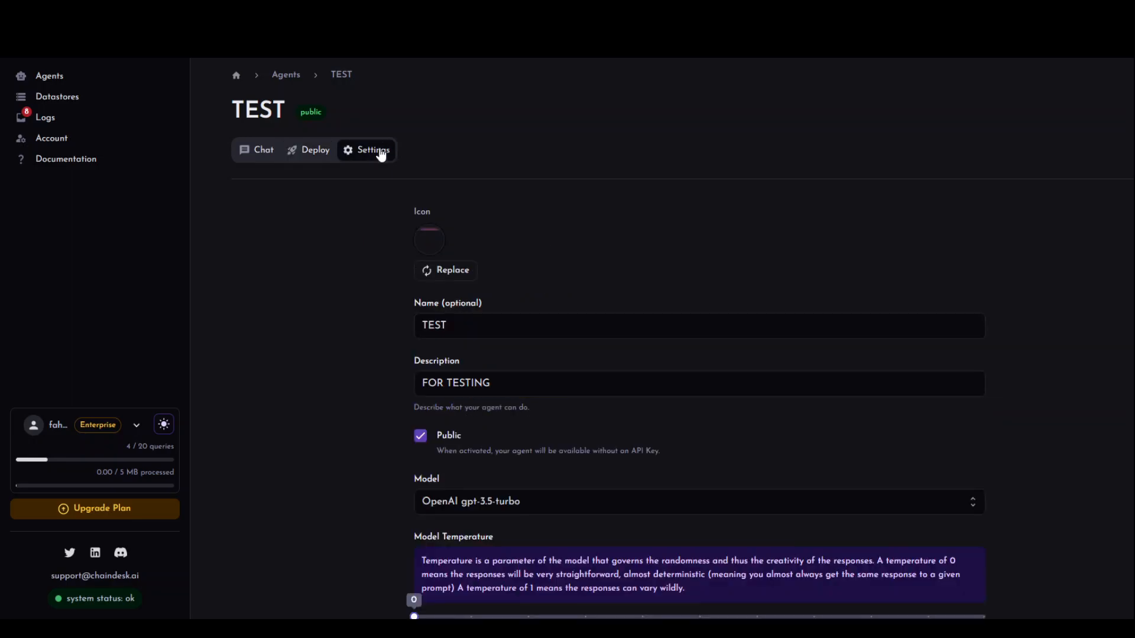
scroll(861, 366, "down", 8)
scroll(878, 364, "down", 2)
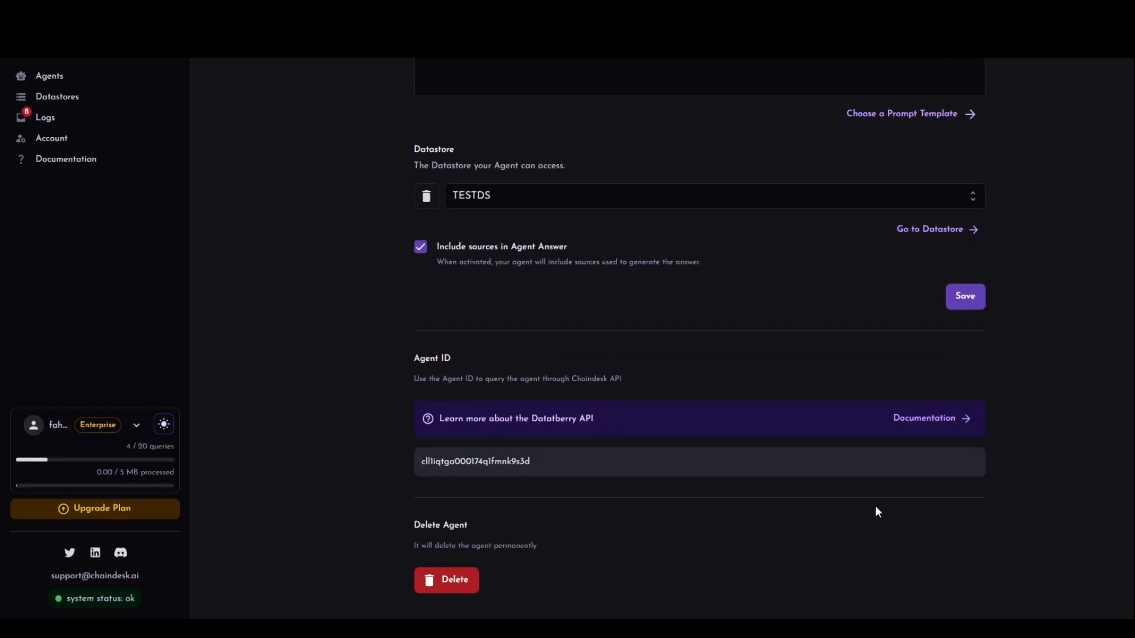
scroll(874, 510, "up", 2)
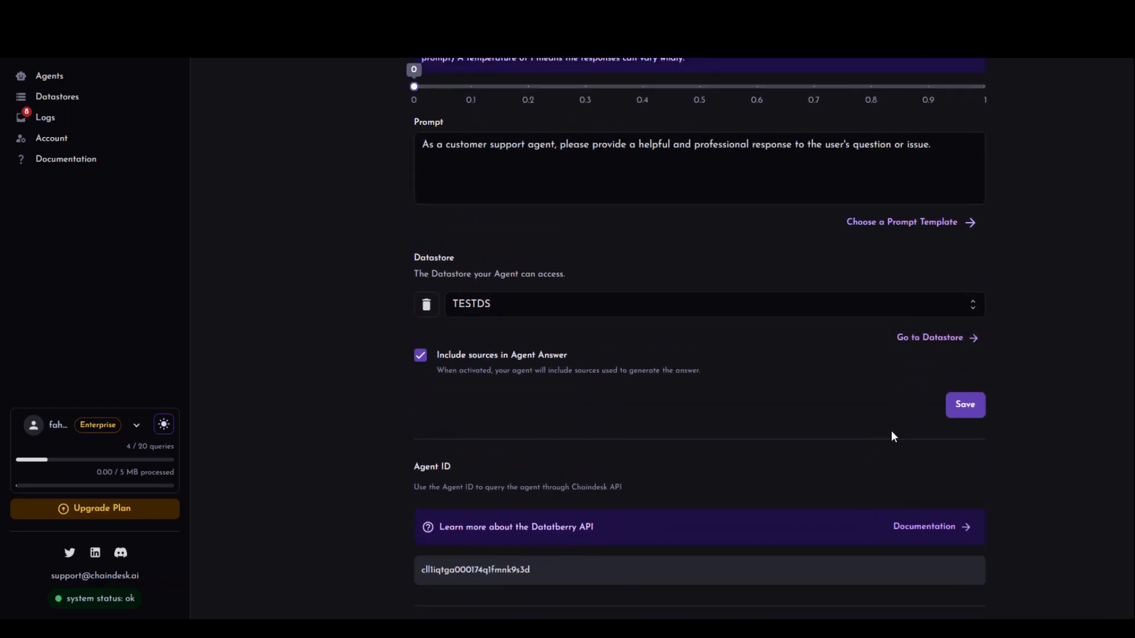
Step: Delete the existing TESTDS datastore
left_click(62, 100)
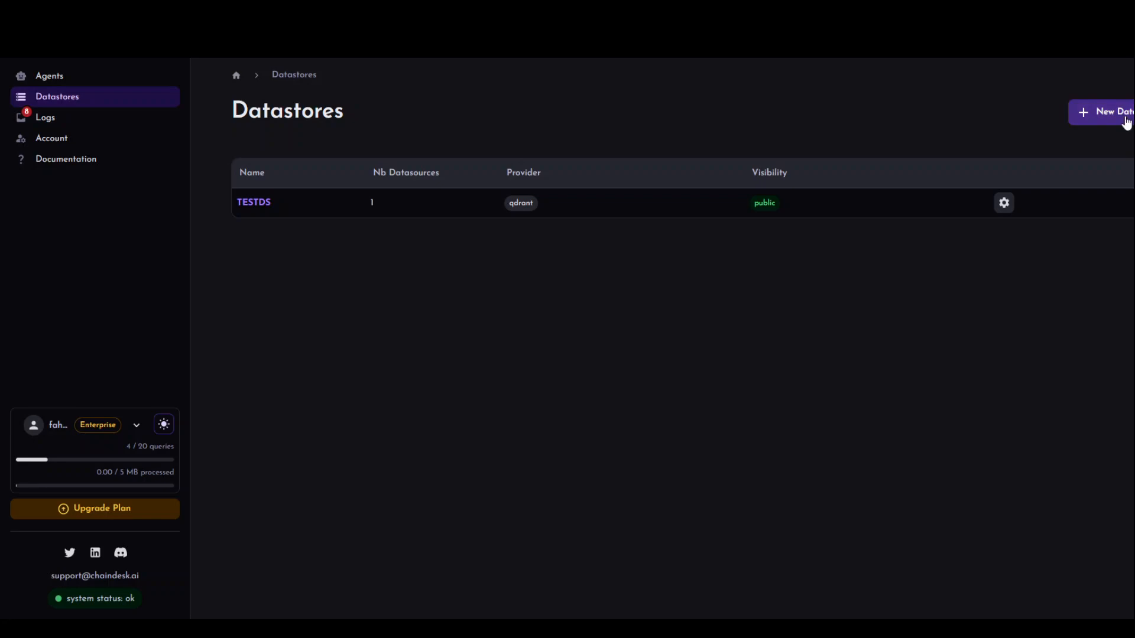
left_click(1103, 112)
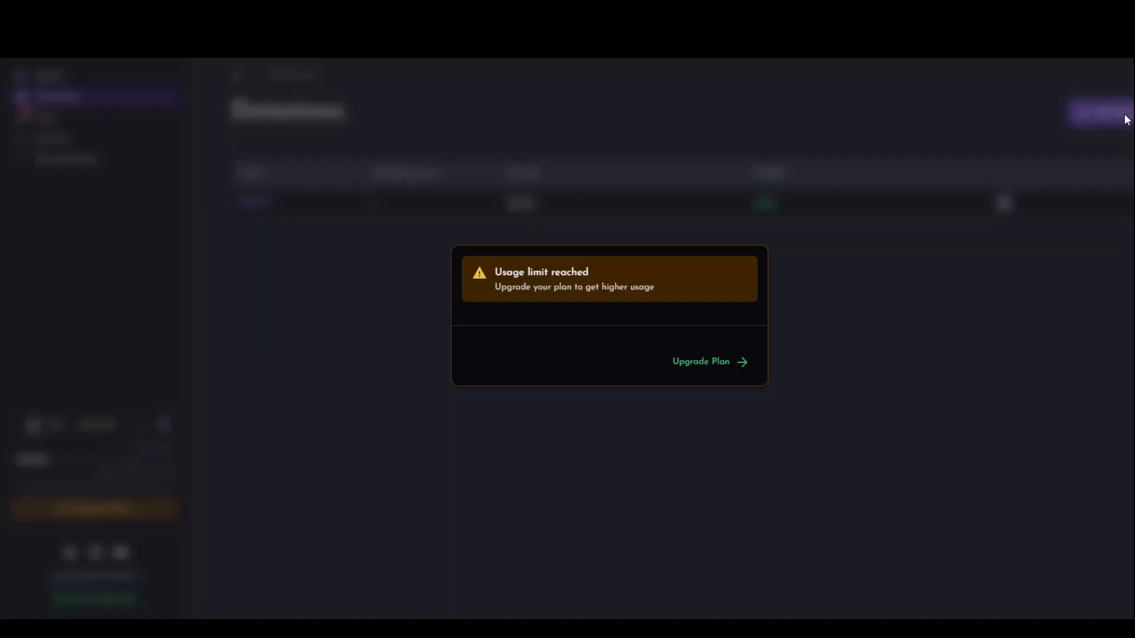
left_click(846, 405)
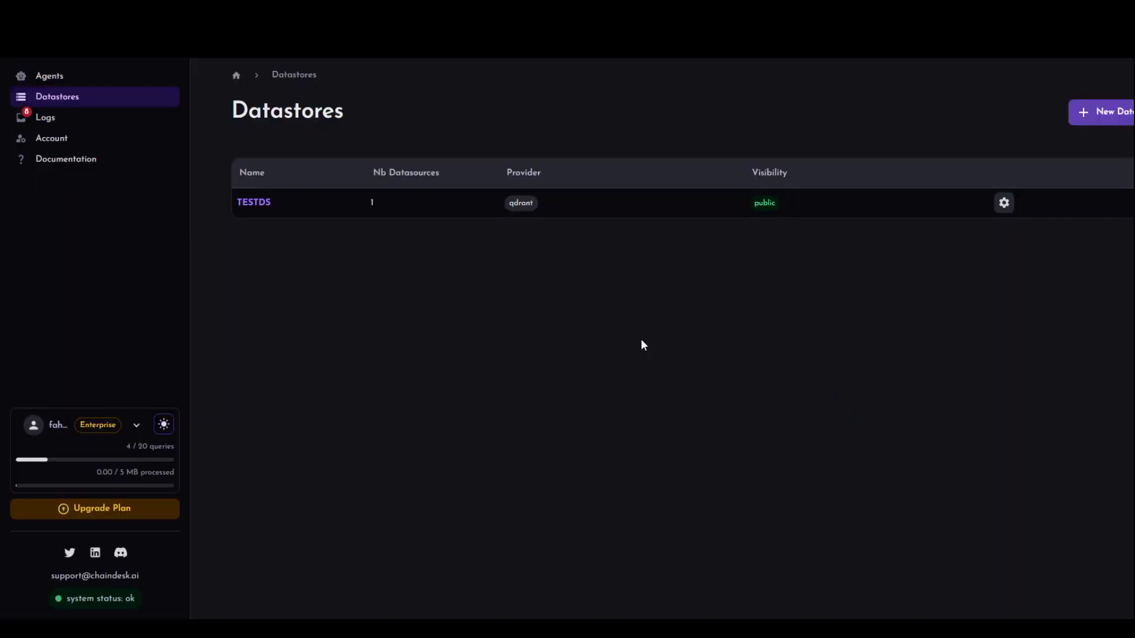
left_click(1004, 204)
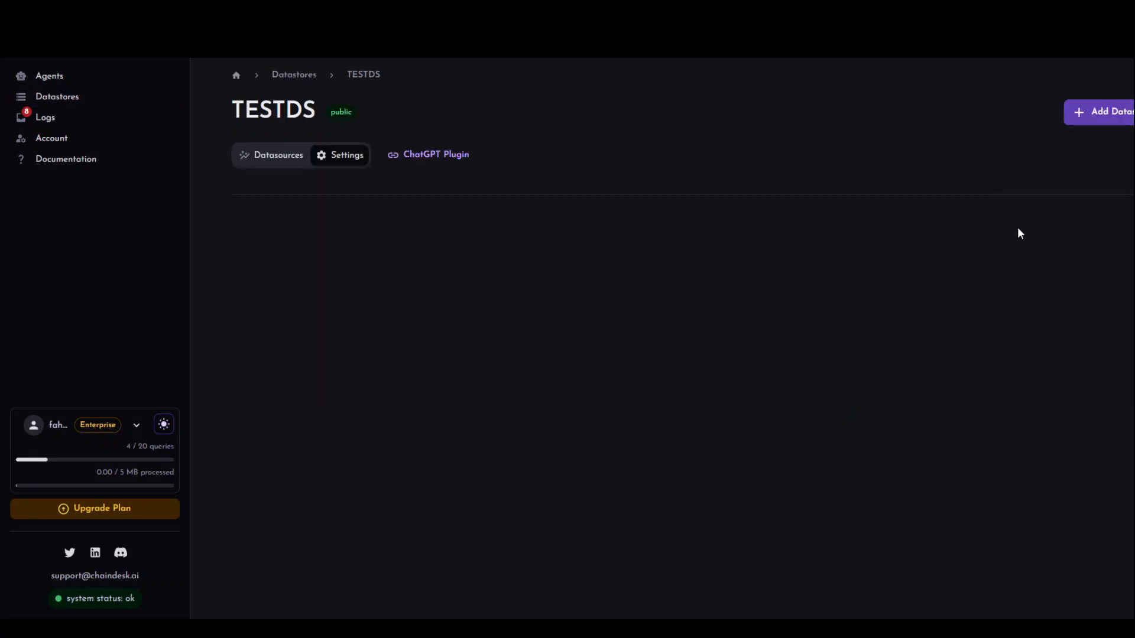
scroll(1079, 380, "down", 5)
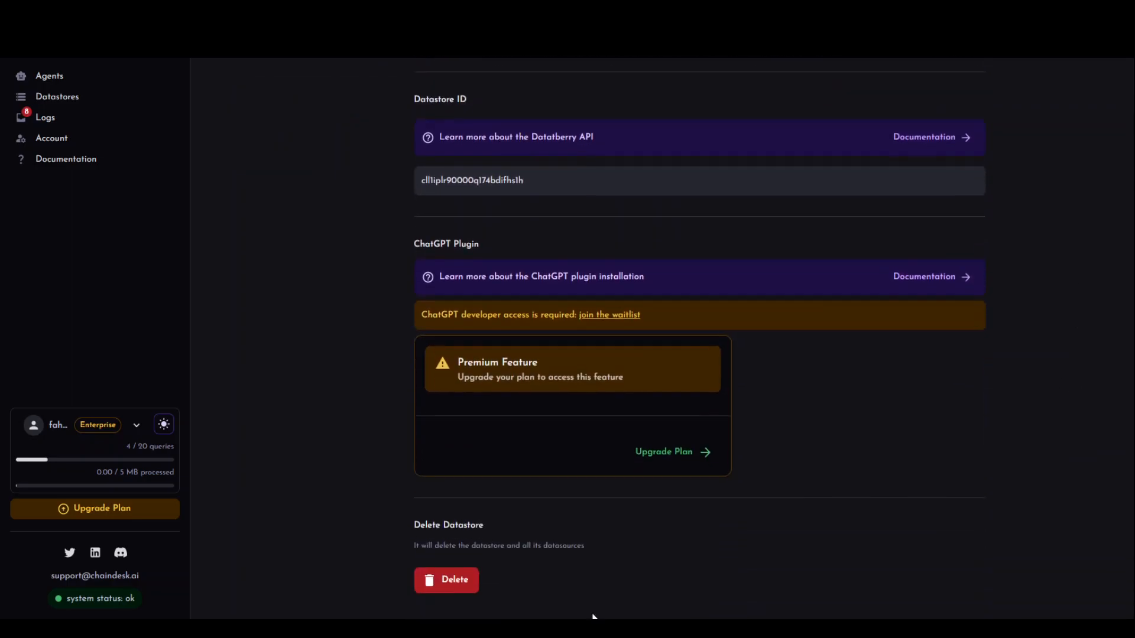
left_click(456, 580)
left_click(672, 65)
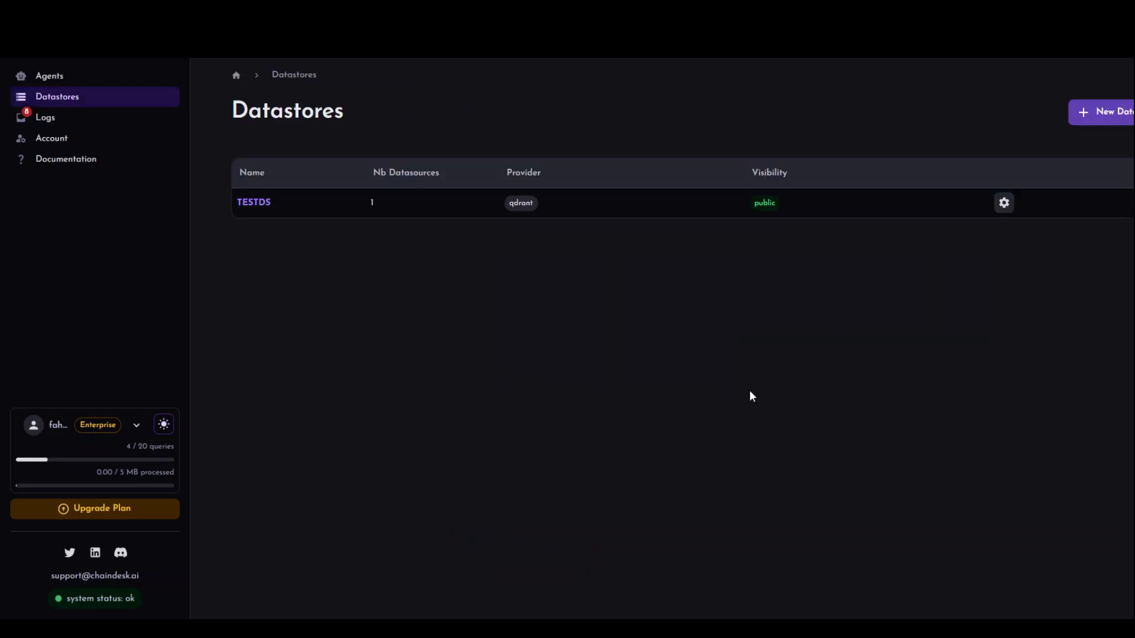
Step: Create a new public datastore named TextDS
left_click(1122, 114)
left_click(502, 229)
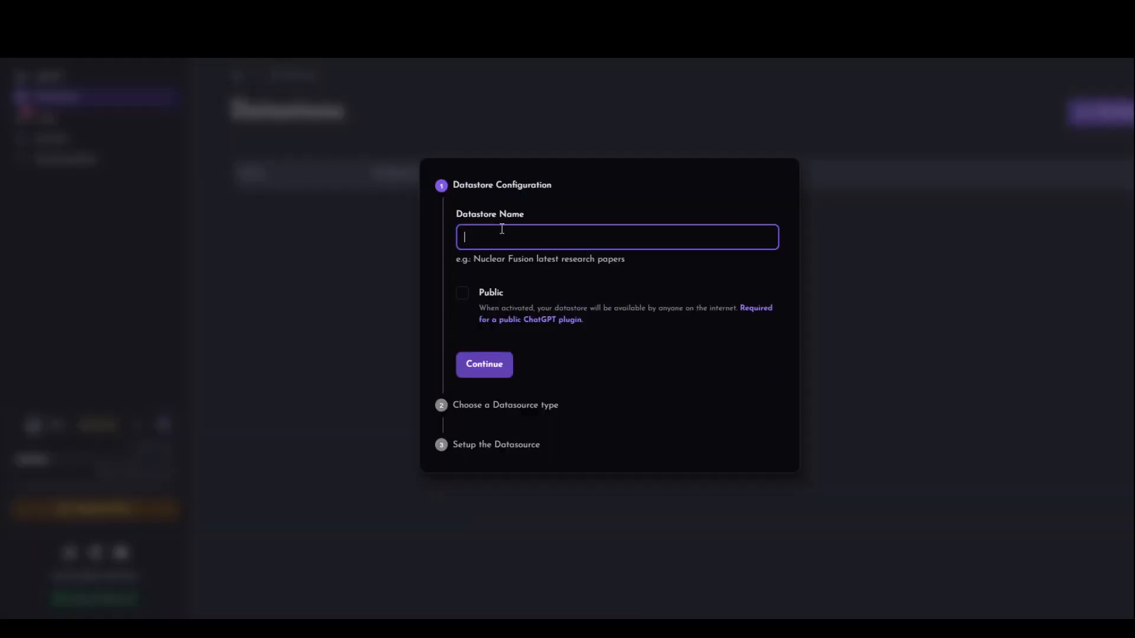
type("TextDS")
left_click(463, 293)
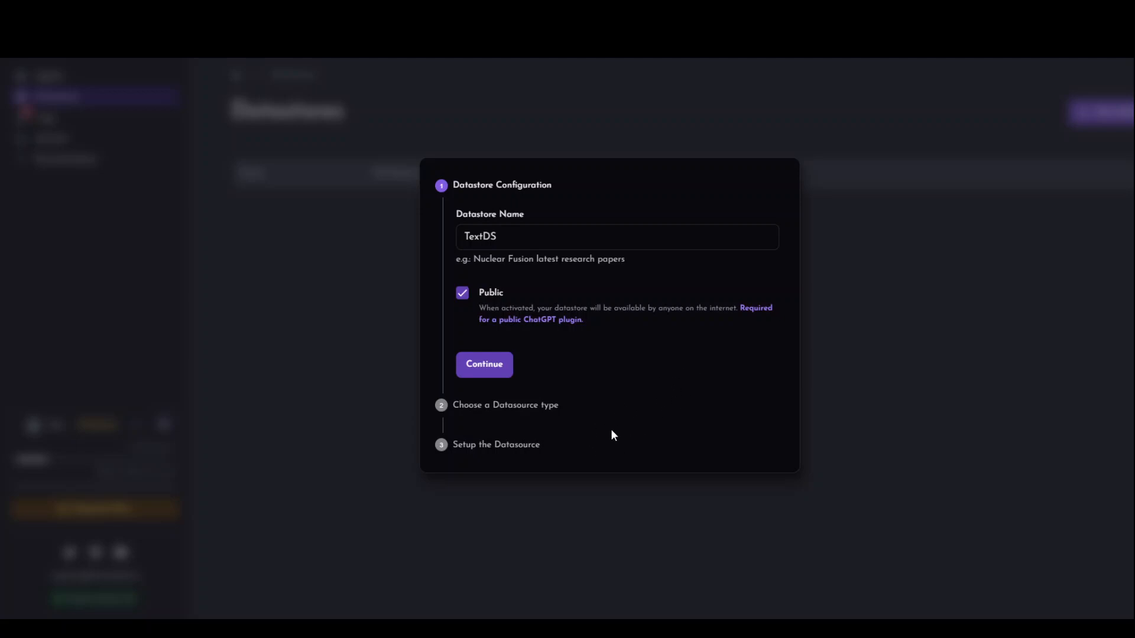
left_click(477, 373)
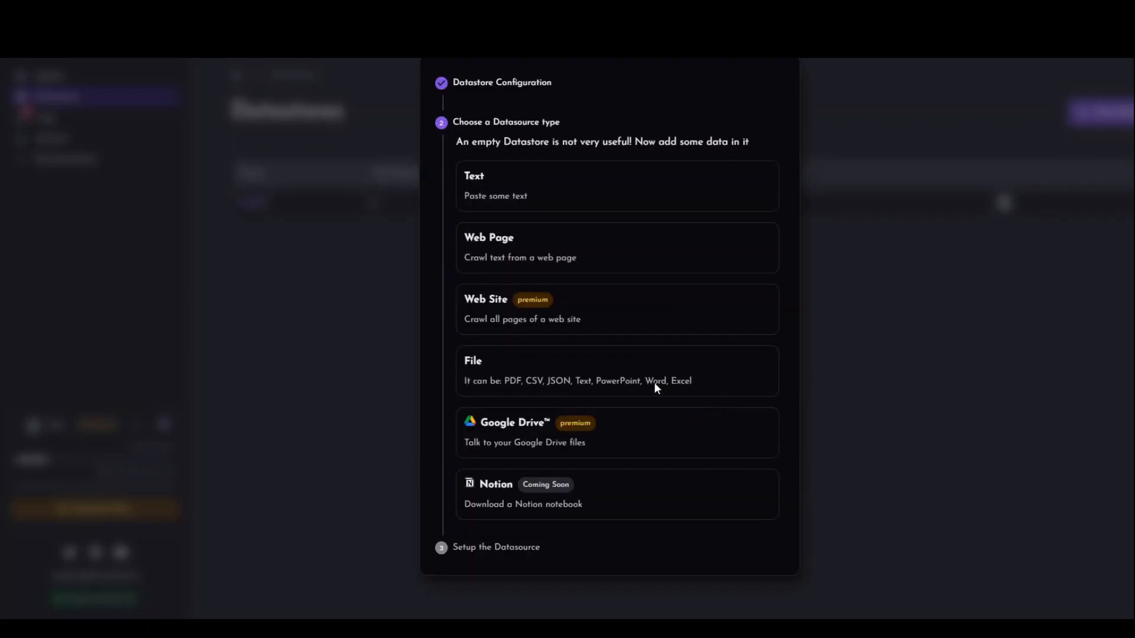
Step: Add a Text datasource named MyText containing the William Wordsworth biography, finish the setup and open the TextDS datastore
left_click(520, 186)
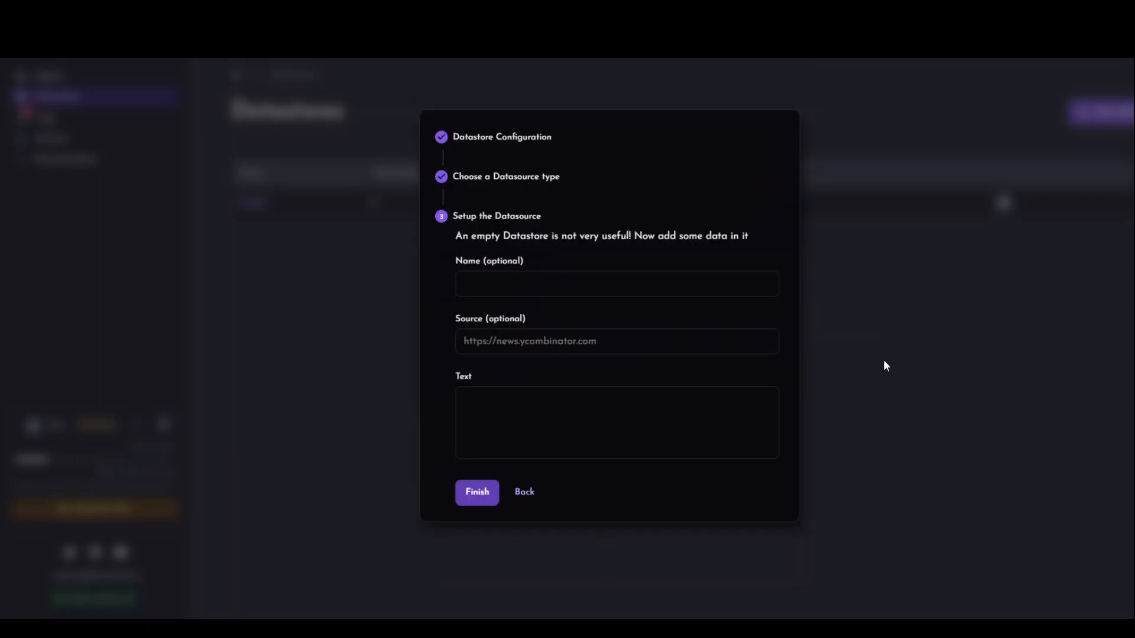
left_click(505, 289)
type("MyText")
left_click(525, 430)
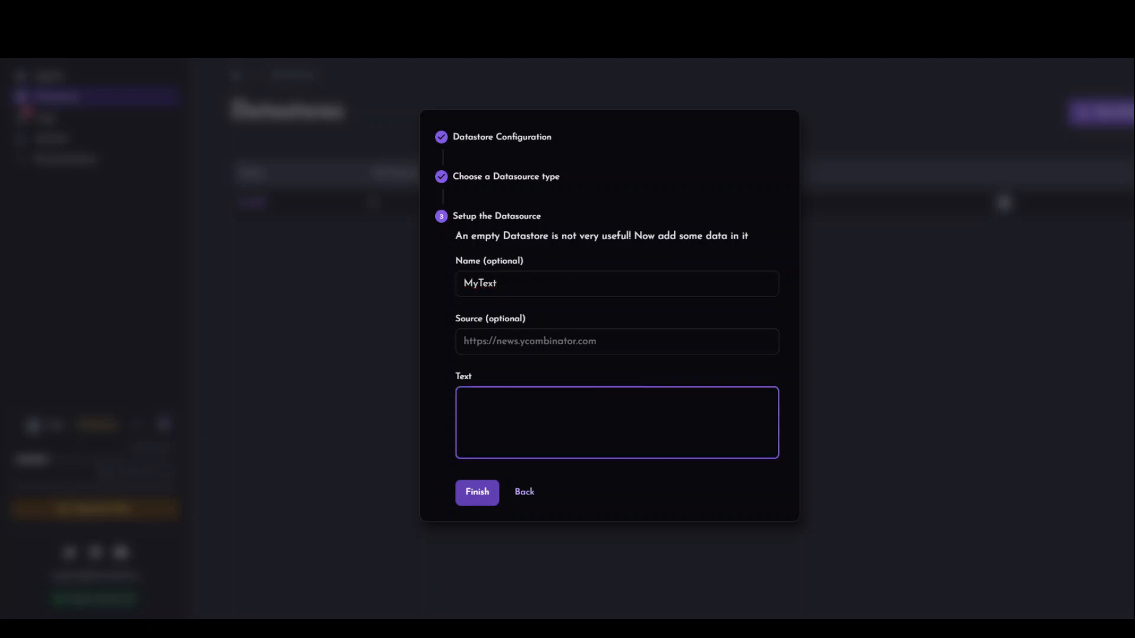
type("William Wordsworth was one of the founders of English Romanticism and one its most central figures and important intellects. He is remembered as a poet of spiritual and epistemological speculation, a poet concerned with the human relationship to nature and a fierce advocate of using the vocabulary and speech patterns of common people in poetry. The son of John and Ann Cookson Wordsworth, William Wordworth was born on April 7, 1770 in Cockermouth, Cumberland, located in the Lake District of England: an area that would become closely associated with Wordsworth for over two centuries after his death. He began writing poetry as a young boy in grammar school, and before graduating from college he went on a walking tour of Europe, which deepened his love for nature and his sympathy for the common man: both major themes in his poetry. Wordsworth is best known for Lyrical Ballads, co-written with Samuel Taylor Coleridge, and The Prelude, a Romantic epic poem chronicling the \"growth of a poet’s mind.\"")
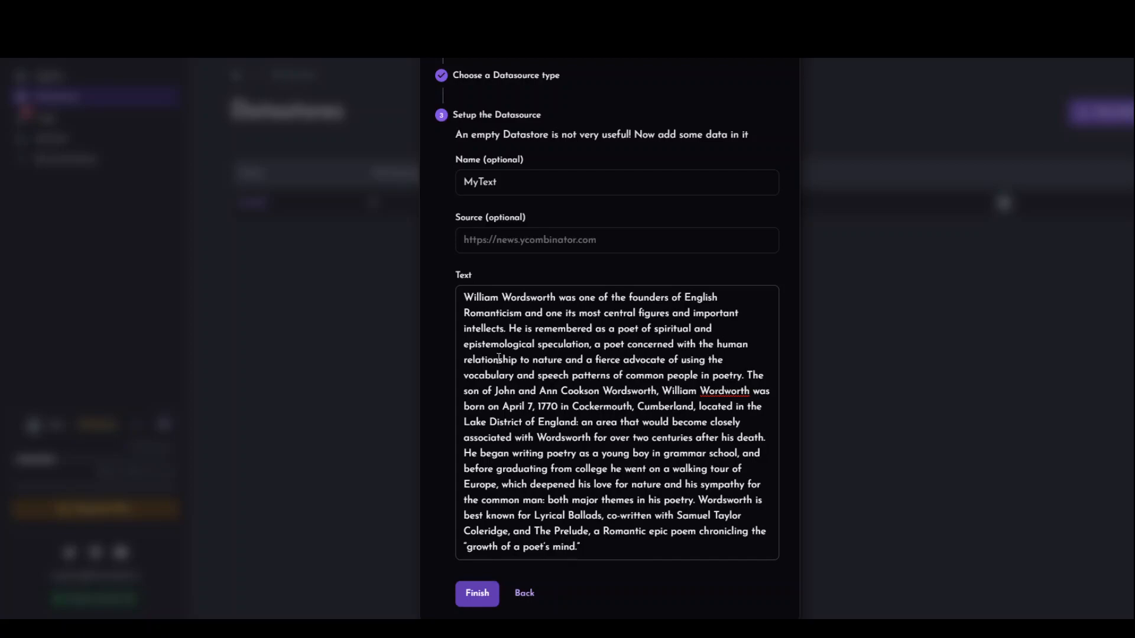
left_click(474, 605)
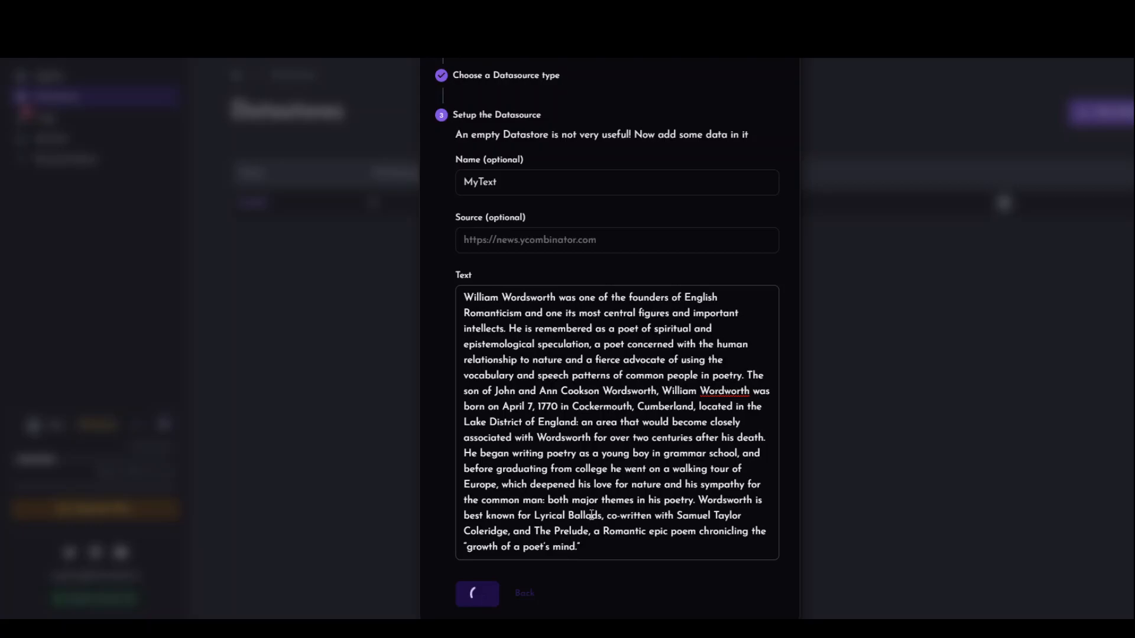
left_click(238, 202)
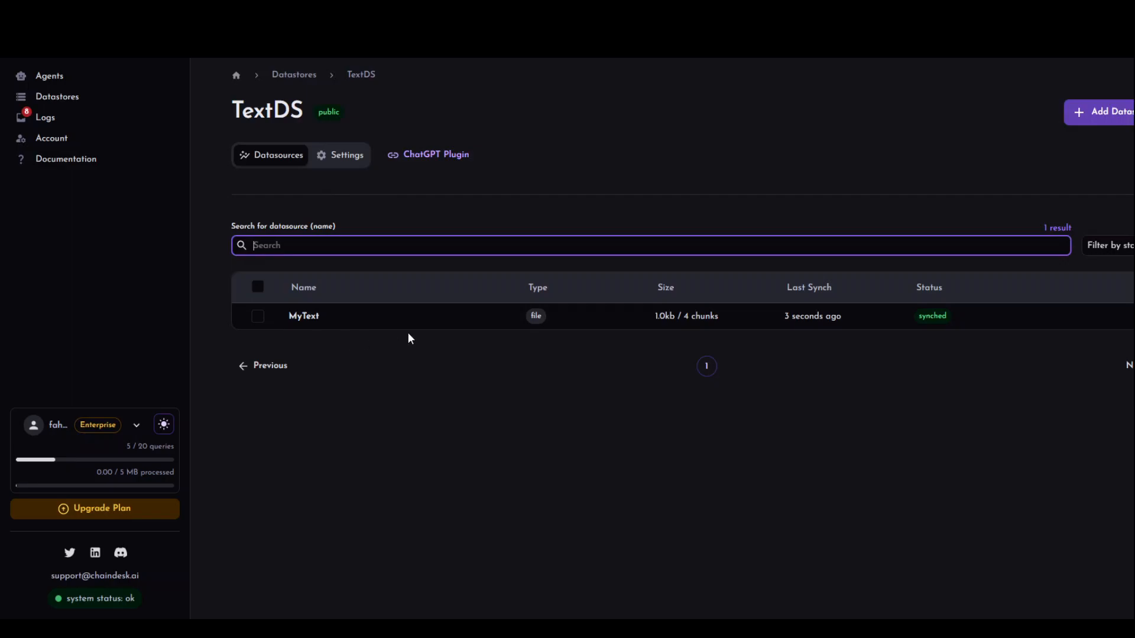
Step: Choose TextDS as the datastore in the TEST agent's settings
left_click(57, 82)
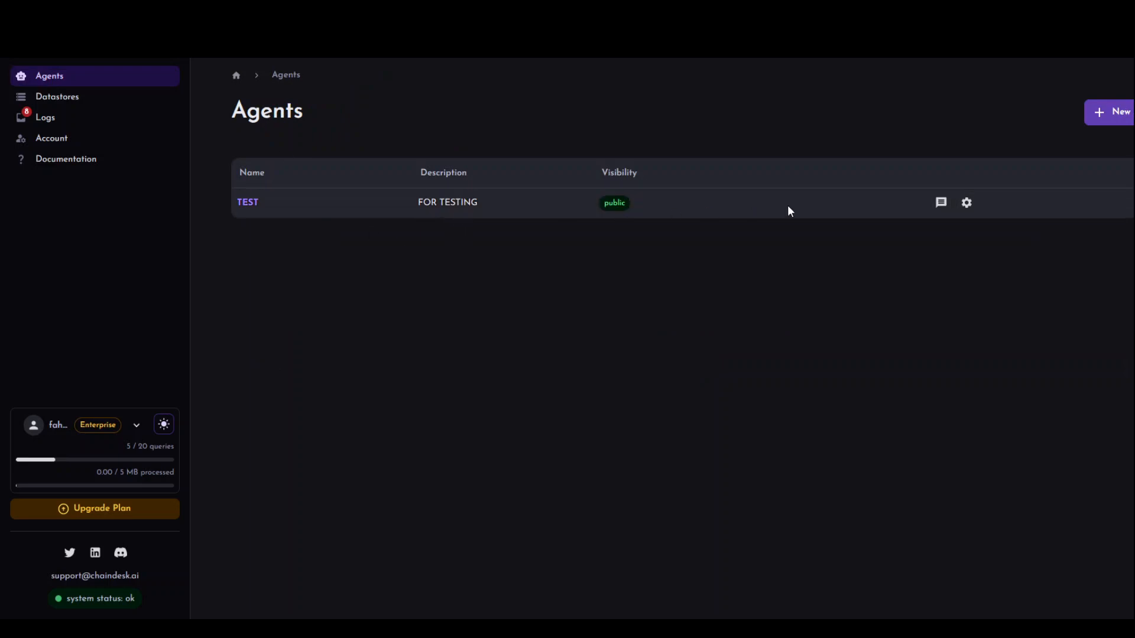
left_click(966, 203)
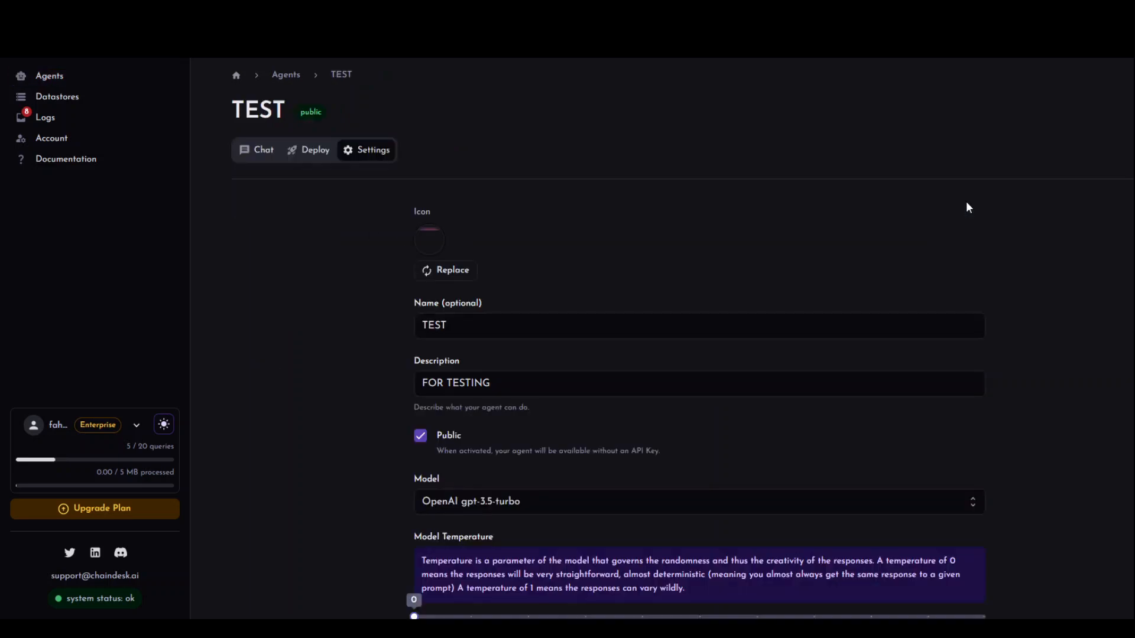
scroll(1118, 421, "down", 5)
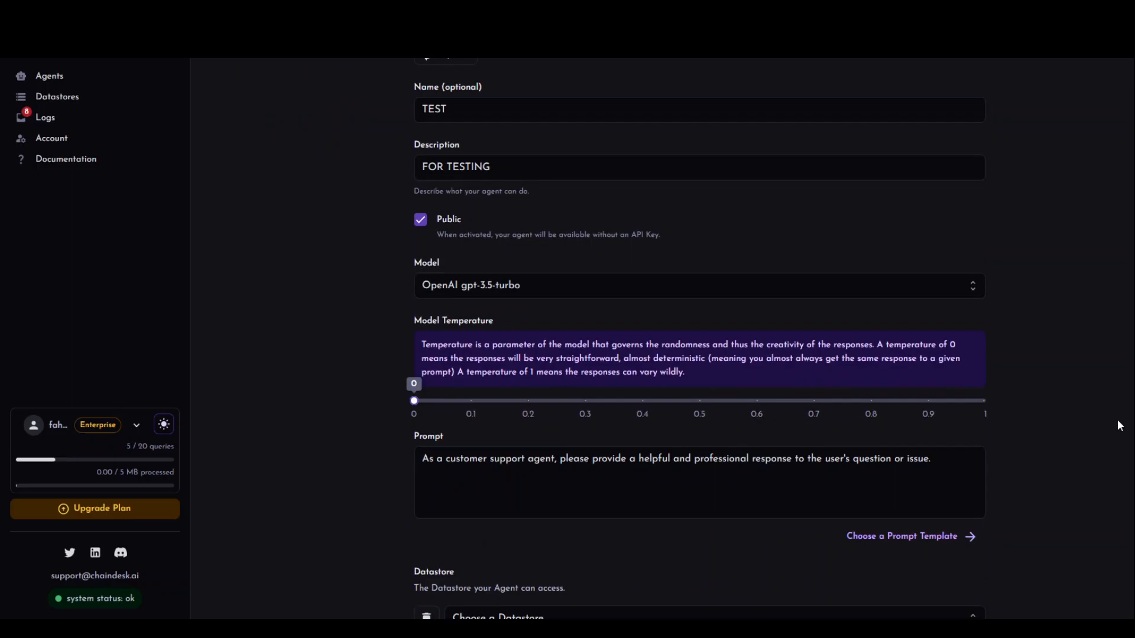
scroll(1116, 417, "down", 3)
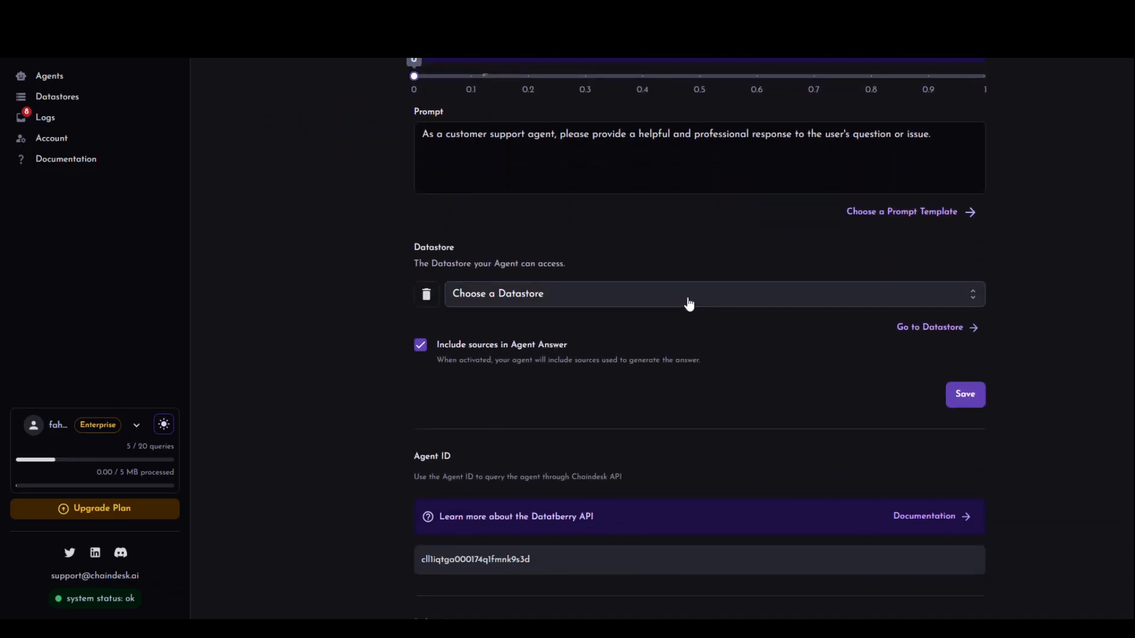
left_click(688, 302)
left_click(467, 329)
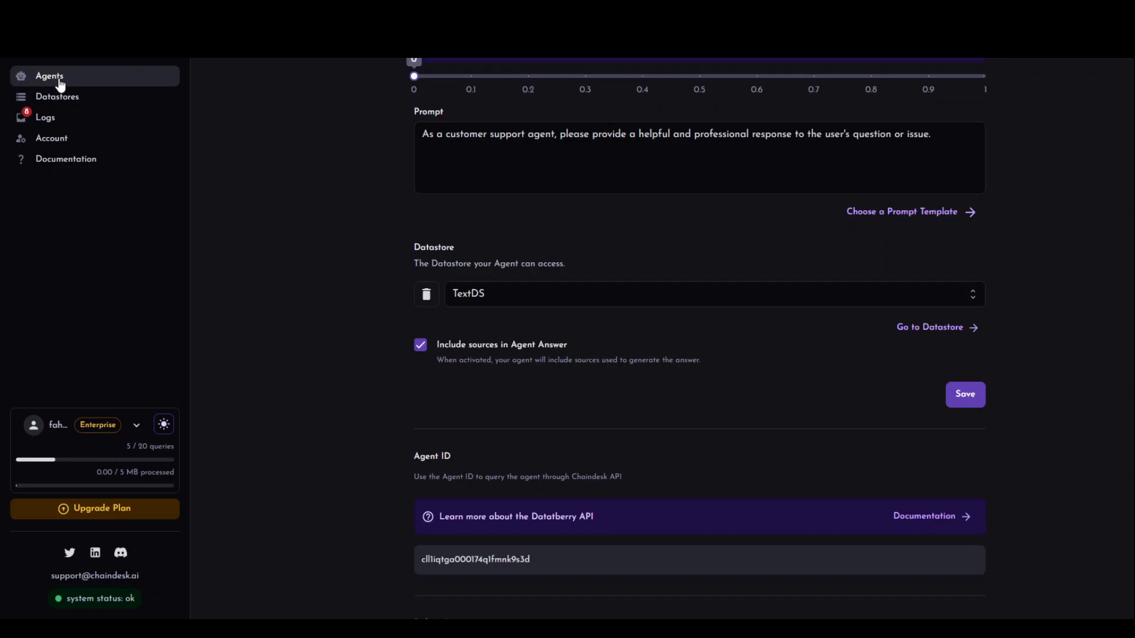
Step: Return to the TEST agent's chat and start a new conversation
scroll(391, 399, "up", 10)
left_click(265, 152)
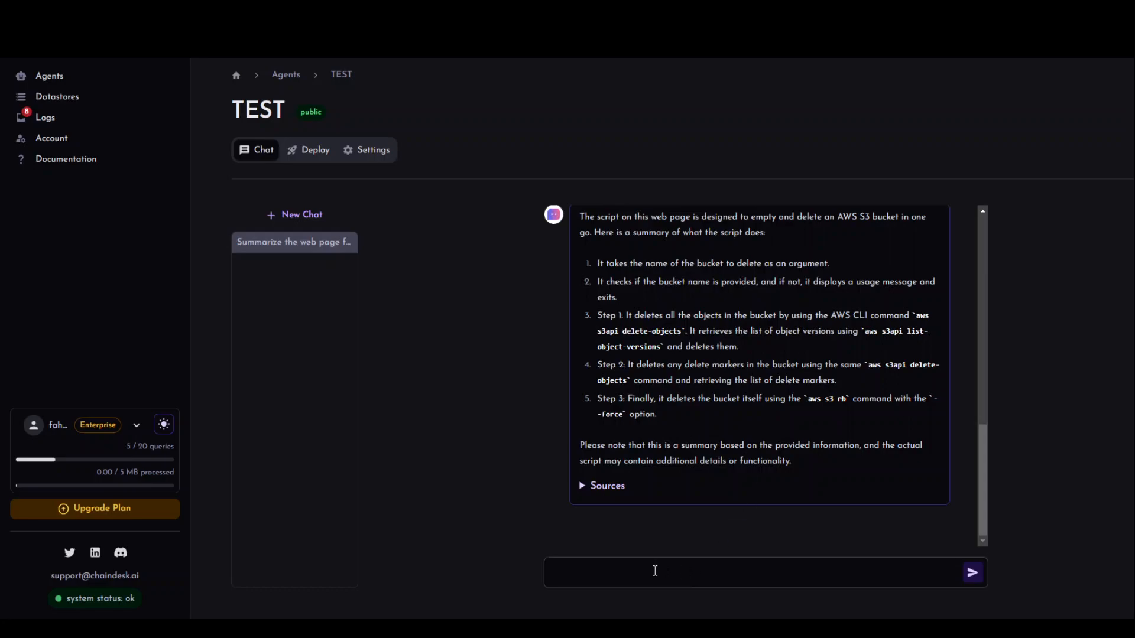
left_click(274, 220)
Step: Ask the agent "What's the gist of the text?" and expand the sources of its answer
left_click(665, 574)
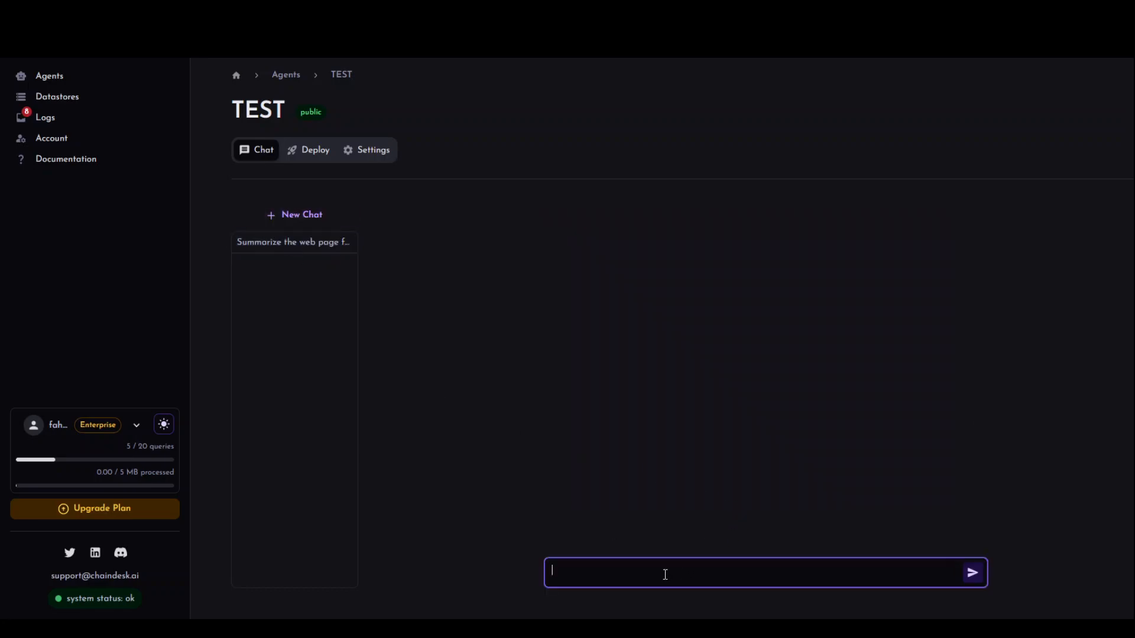
type("What's the gist of the document")
key("BackSpace")
key("BackSpace")
key("BackSpace")
key("BackSpace")
key("BackSpace")
key("BackSpace")
key("BackSpace")
key("BackSpace")
type("text?")
key("Return")
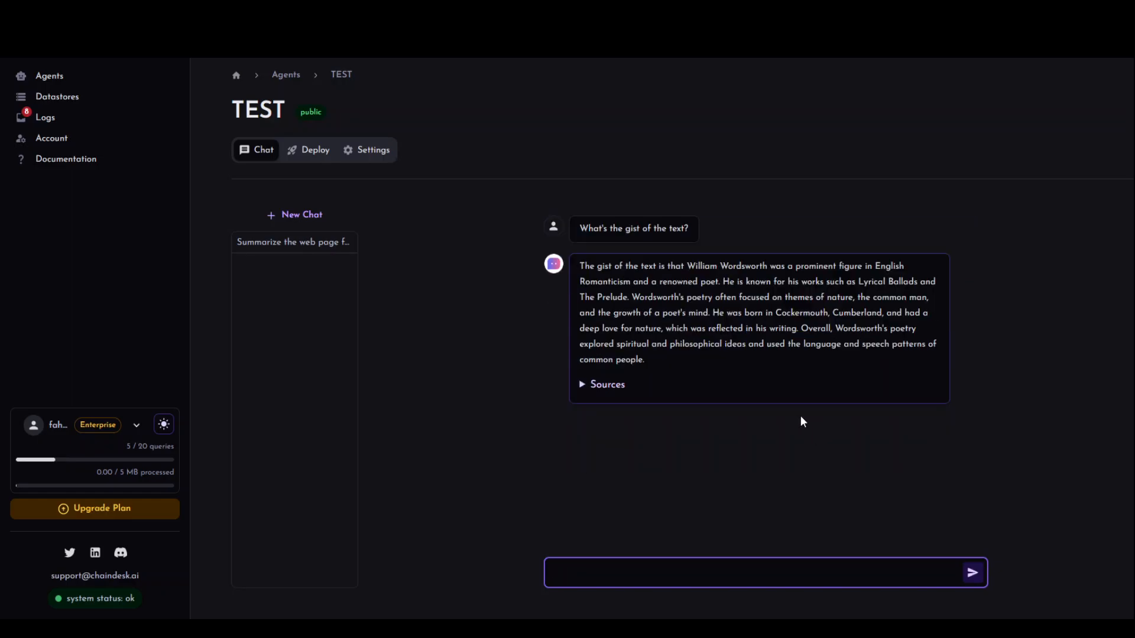
left_click(583, 390)
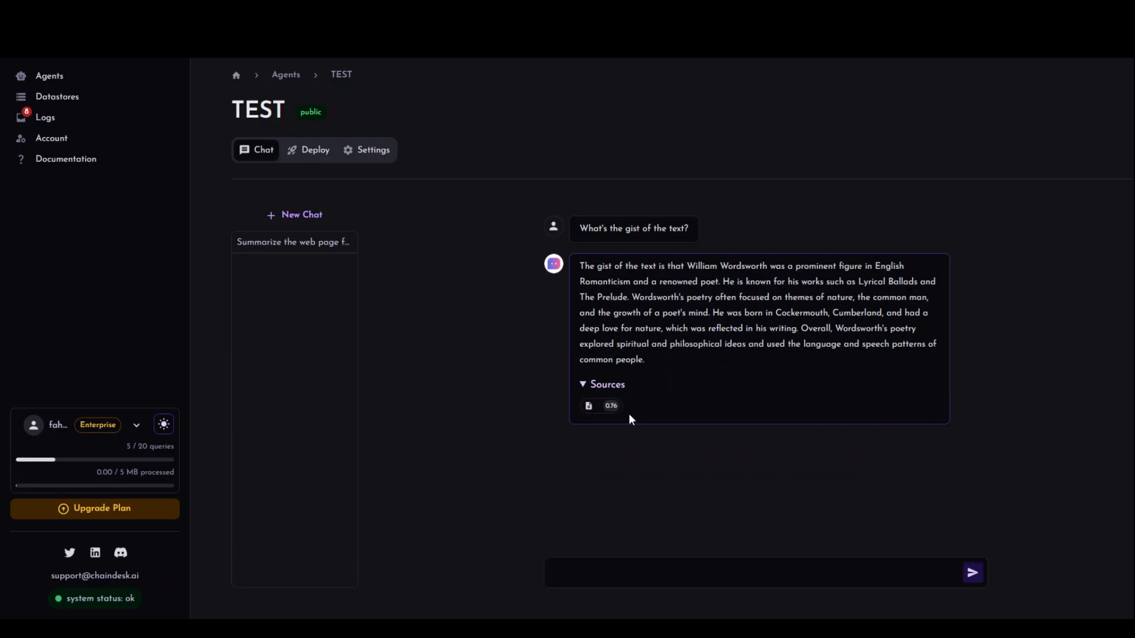
Step: Ask the agent "Who is the character mentioned in this text?" in the same conversation
left_click(641, 572)
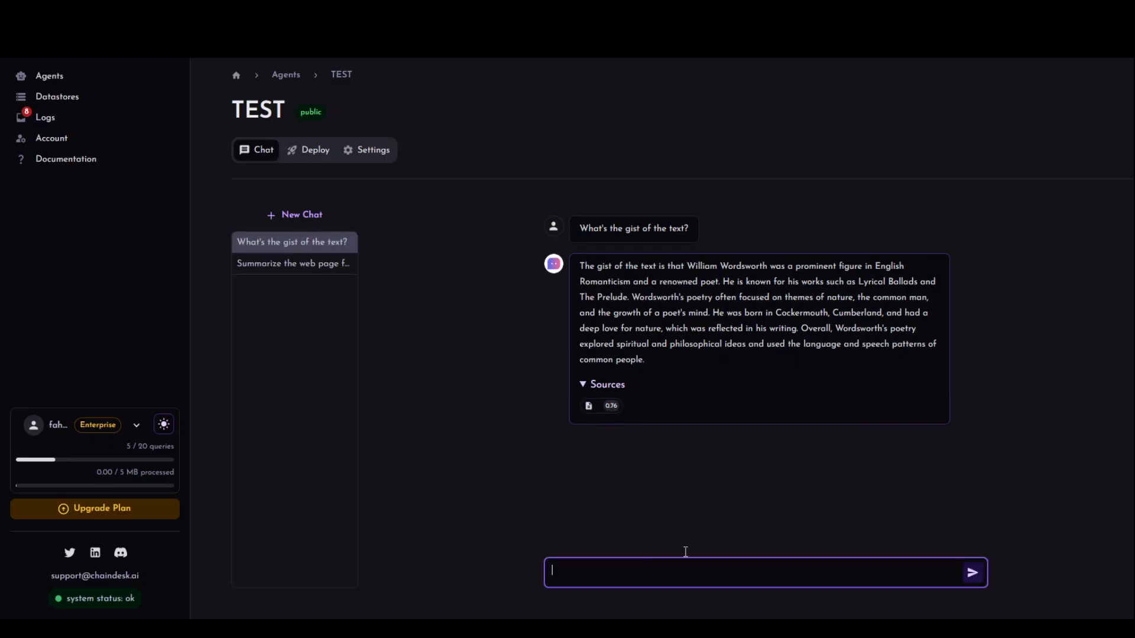
type("Who is the character mentioned in ")
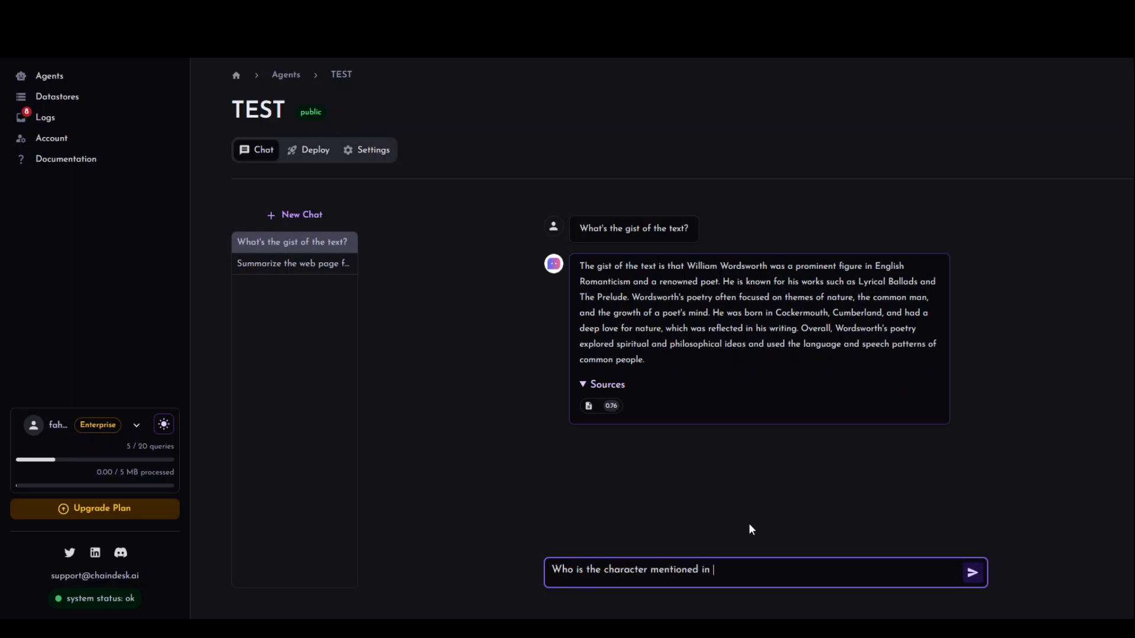
type("this text?")
key("Return")
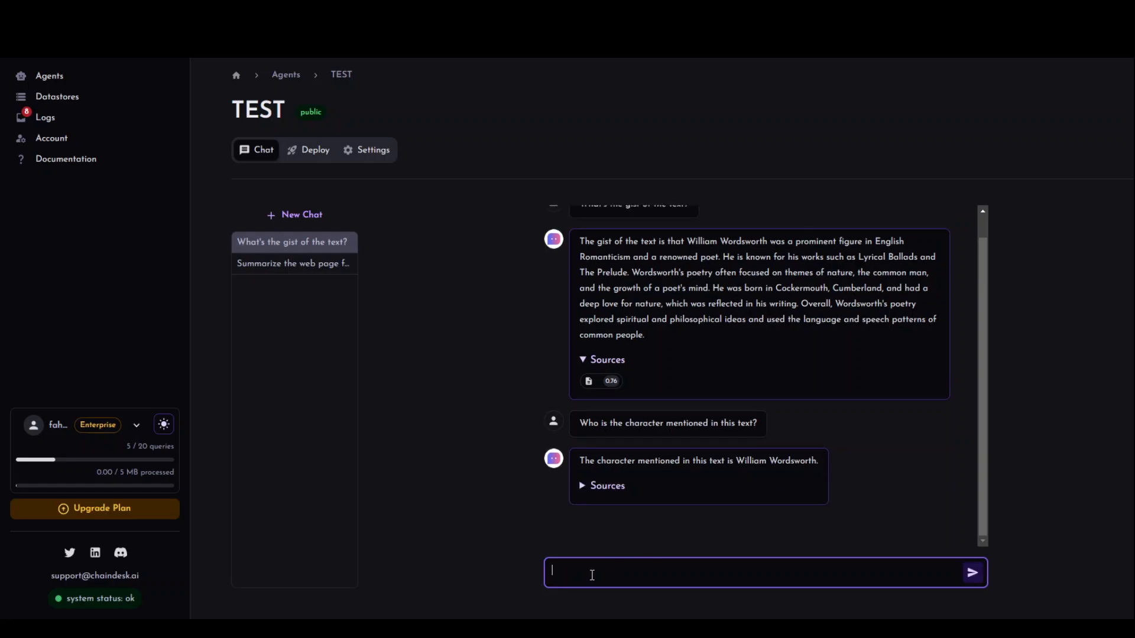
Step: Send the agent the question "Is date of birth of William wordsworth is mentioned in the text?"
type("Is date of birth of Wi")
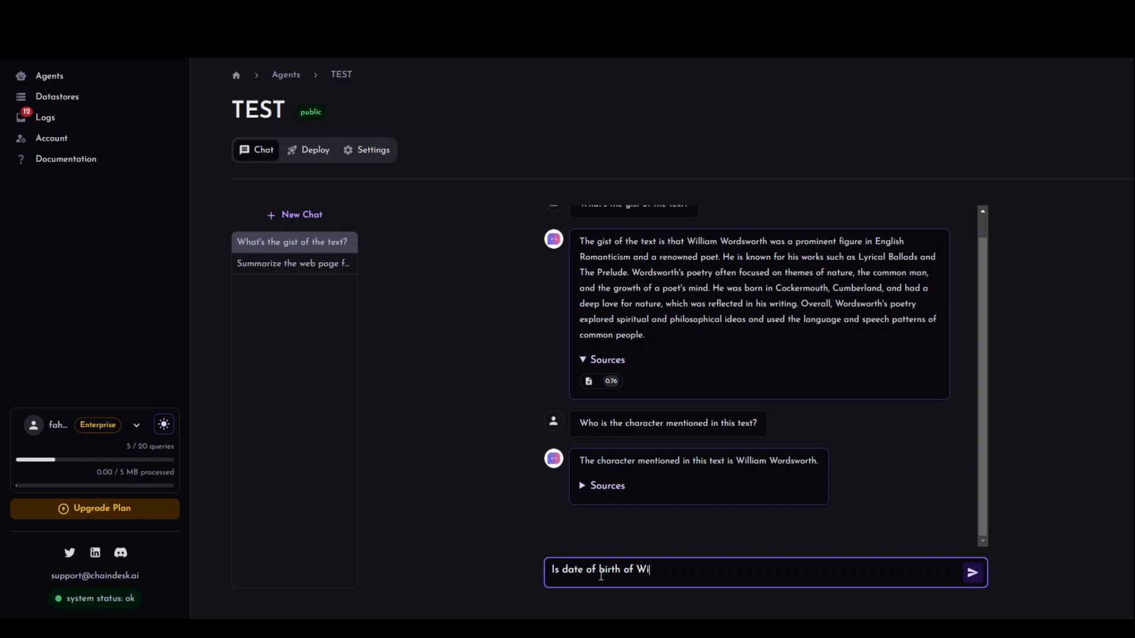
type("lliam wordsworth is ment")
key("BackSpace")
key("BackSpace")
key("BackSpace")
type("entined")
key("BackSpace")
key("BackSpace")
key("BackSpace")
key("BackSpace")
type("oned int he te")
key("BackSpace")
key("BackSpace")
key("BackSpace")
key("BackSpace")
key("BackSpace")
key("BackSpace")
type("the text?")
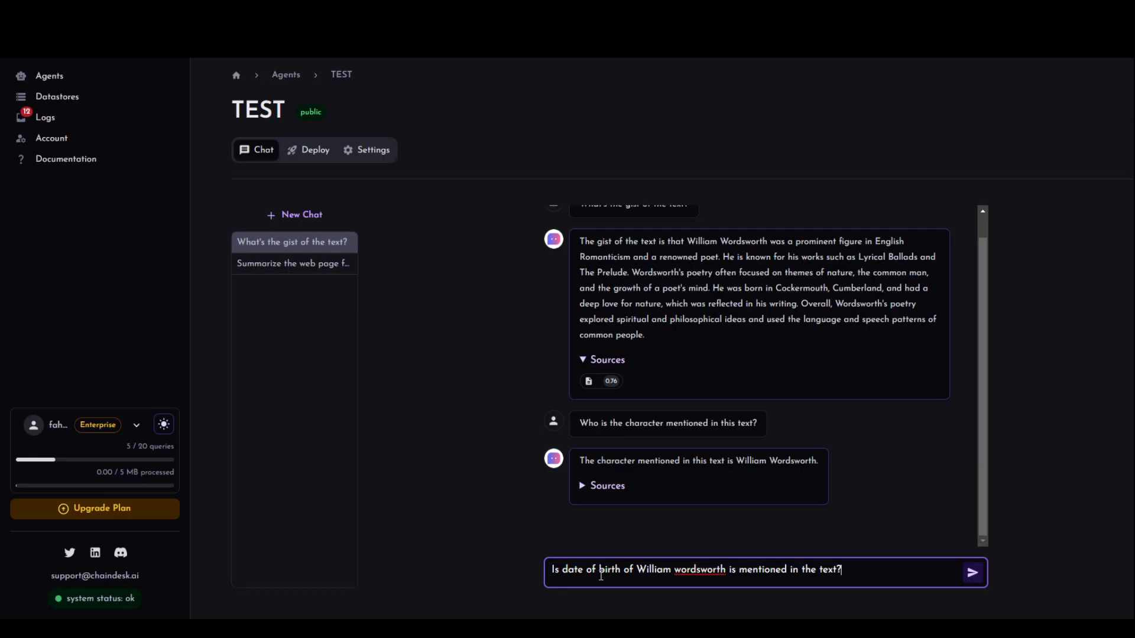
key("Return")
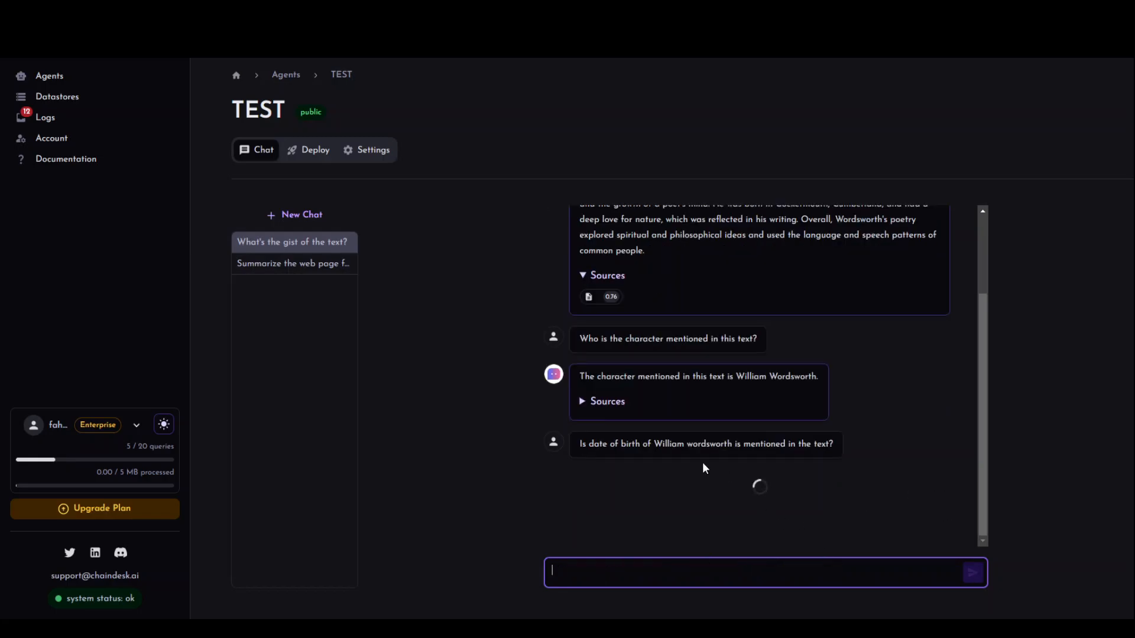